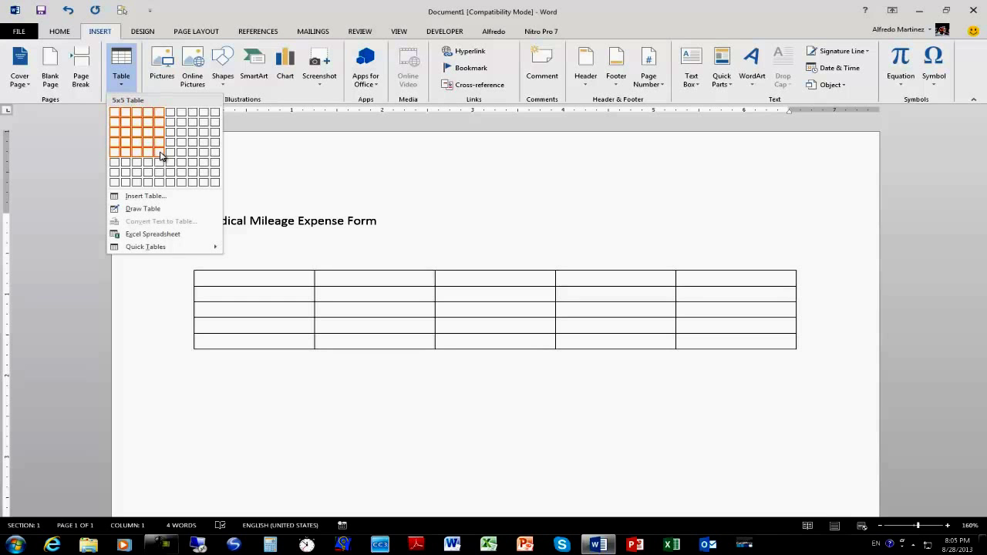
Insert a 5x5 table below the title and head its first two columns "Date" and "Traveled from", with "(Include address)" on a second line
left_click(160, 156)
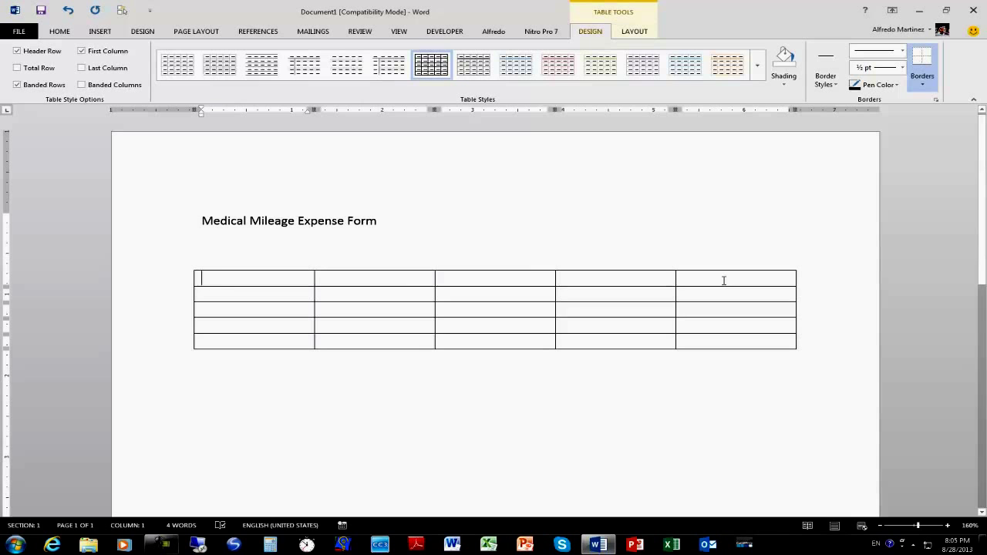
type("Date")
left_click(341, 279)
type("Traveled")
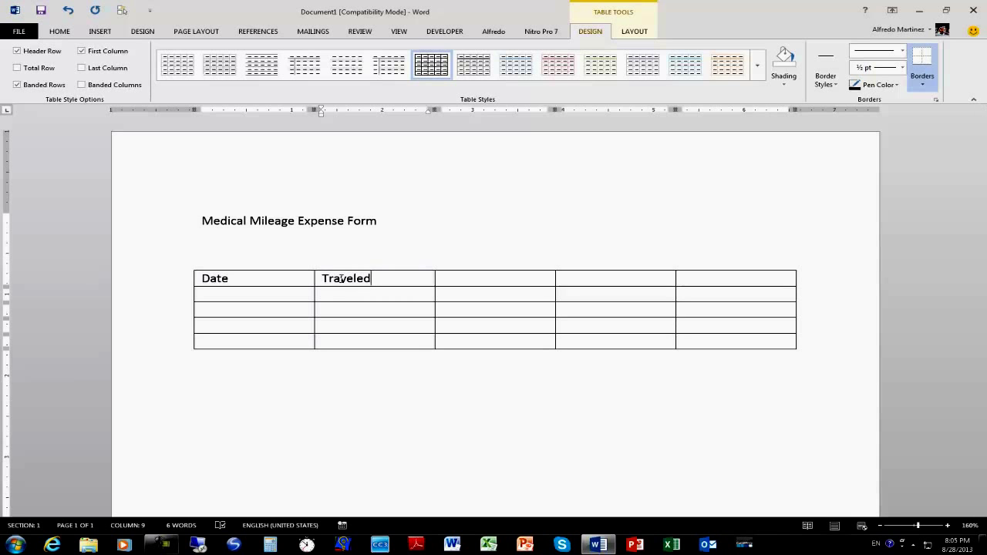
type(" from")
key("Return")
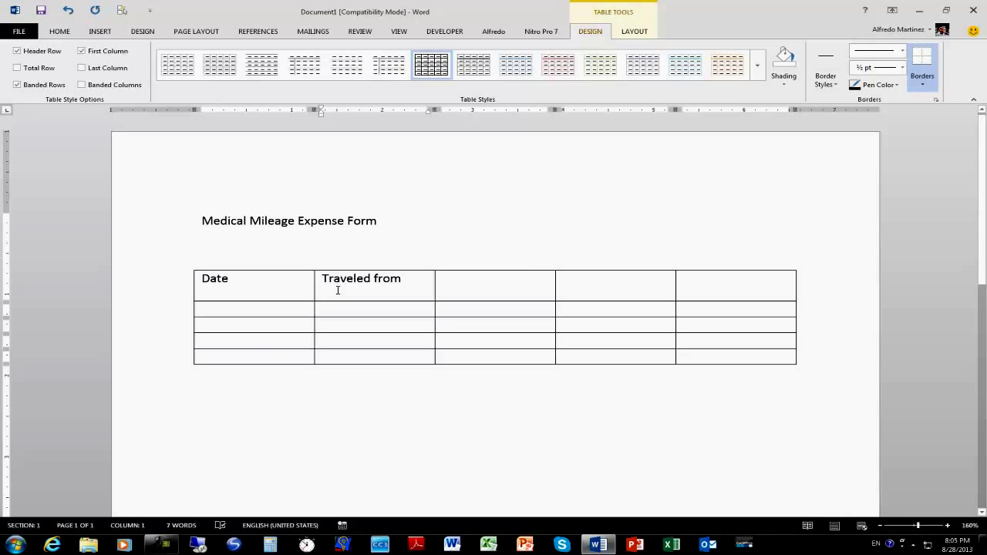
key("Return")
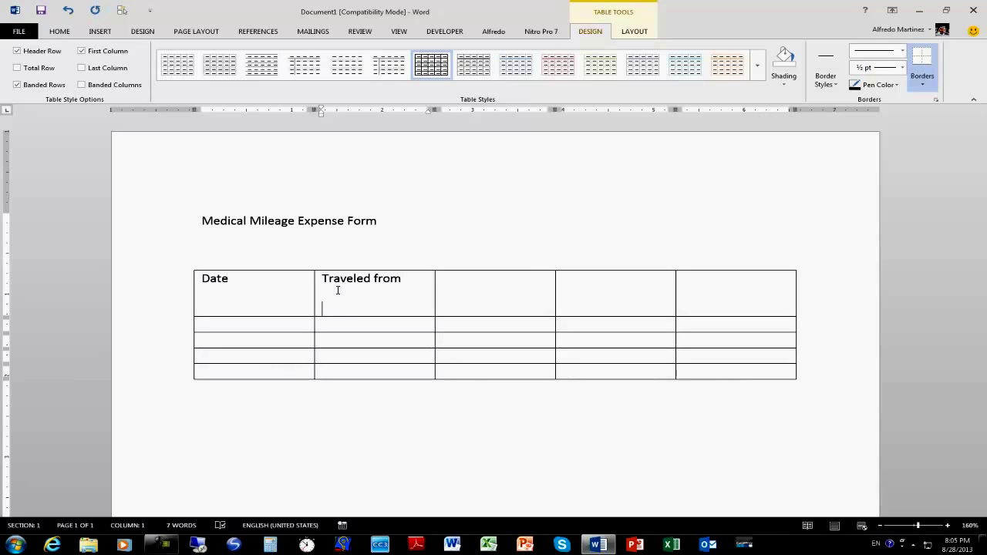
key("BackSpace")
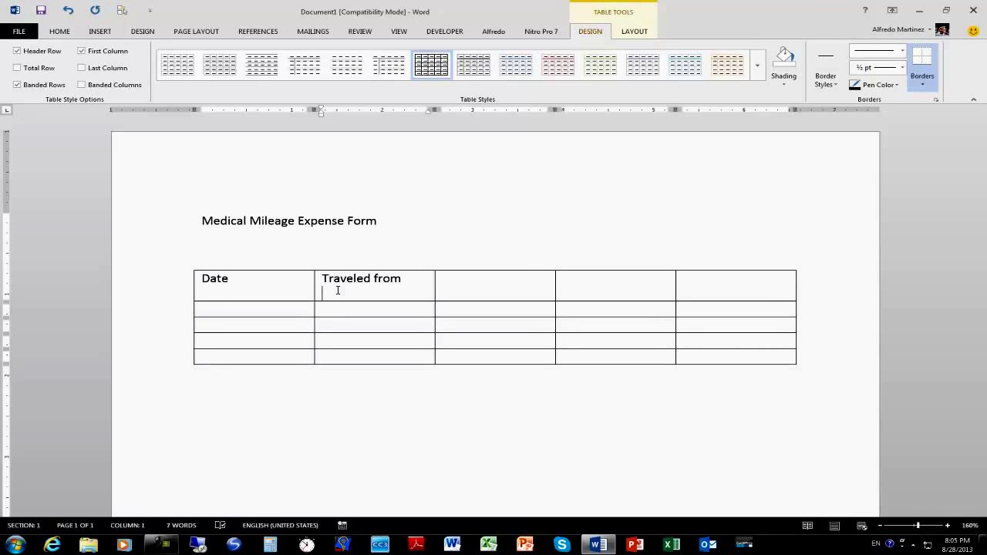
type("(Include address)")
Enter "Traveled to" as the third column header, with "(Medical Office etc)" on a new line beneath it
left_click(496, 289)
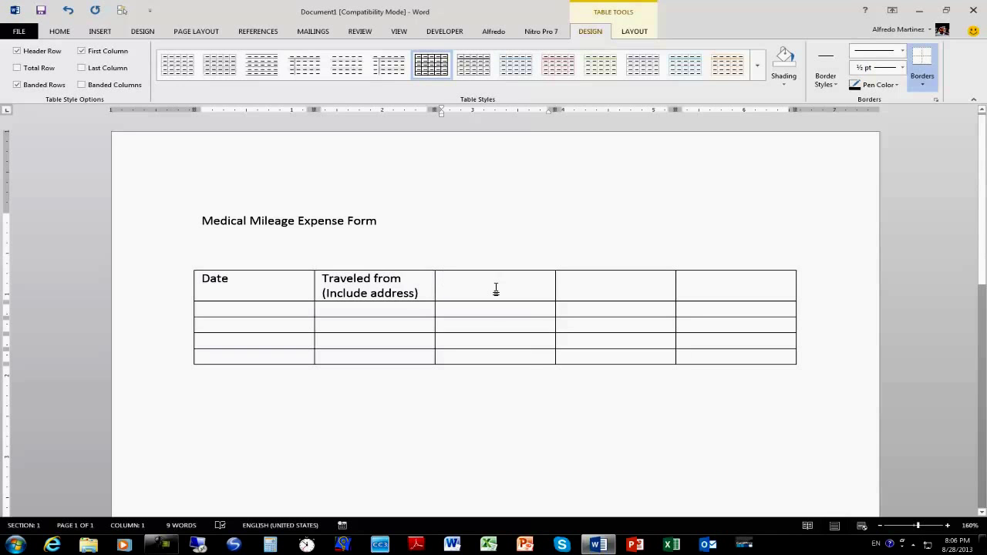
type("Travel")
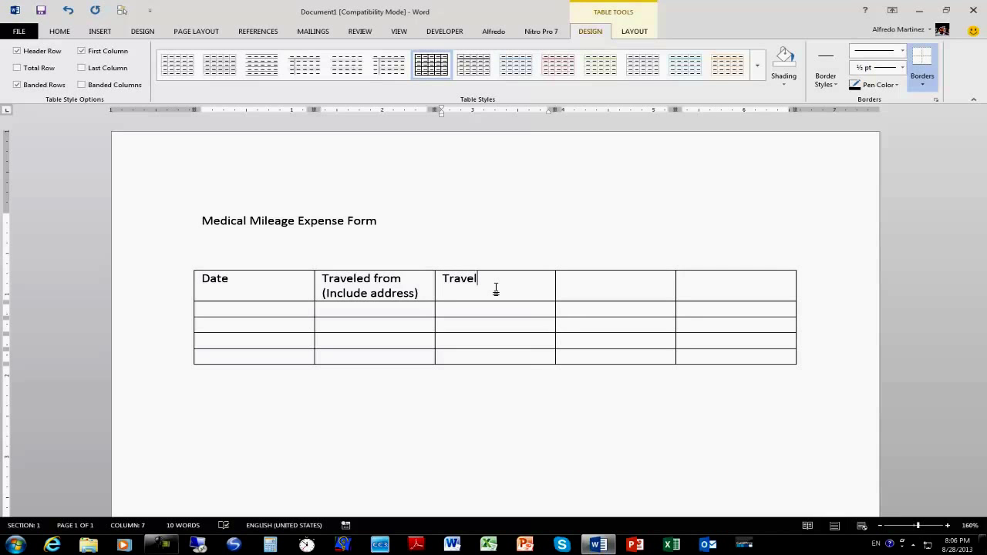
type("ed to")
key("Return")
type("(Medical Office etc)")
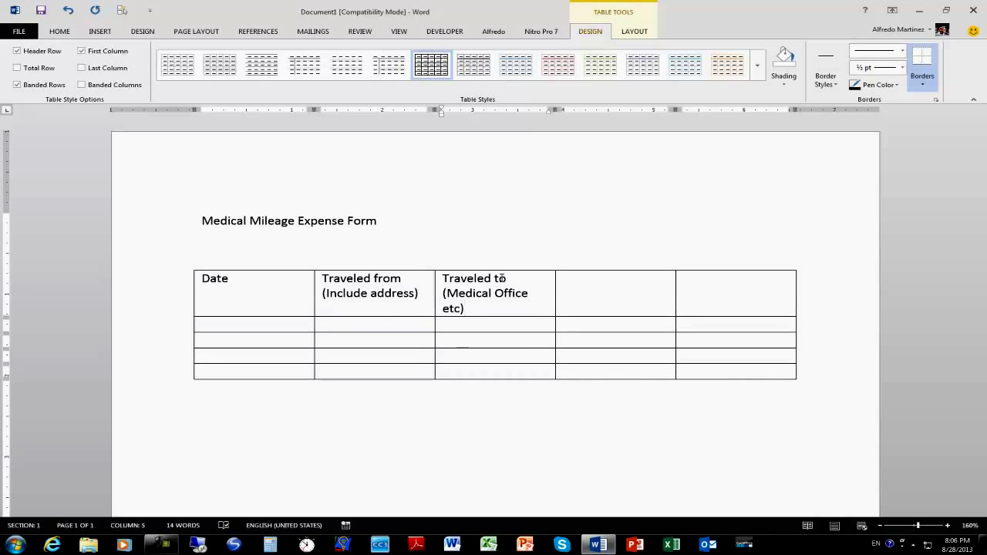
key("BackSpace")
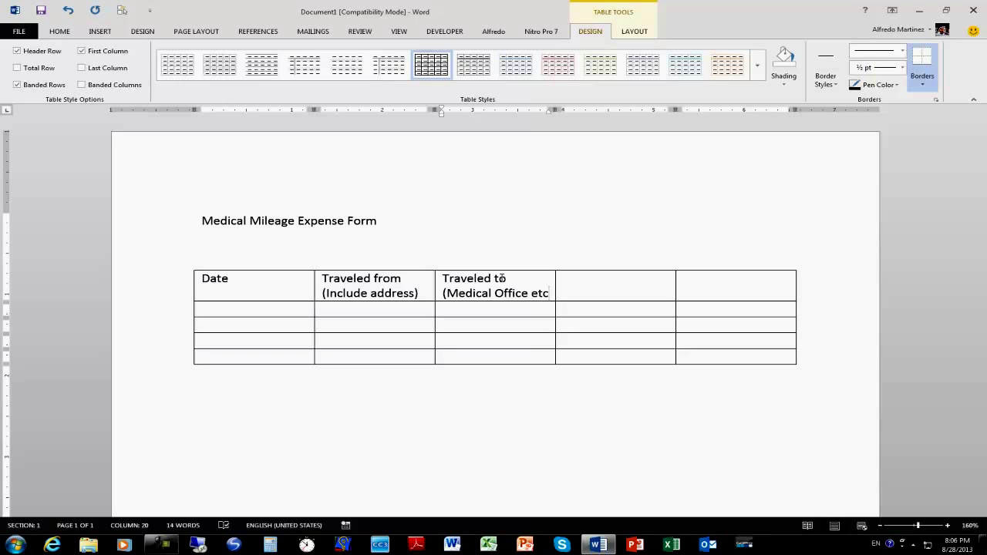
type(")")
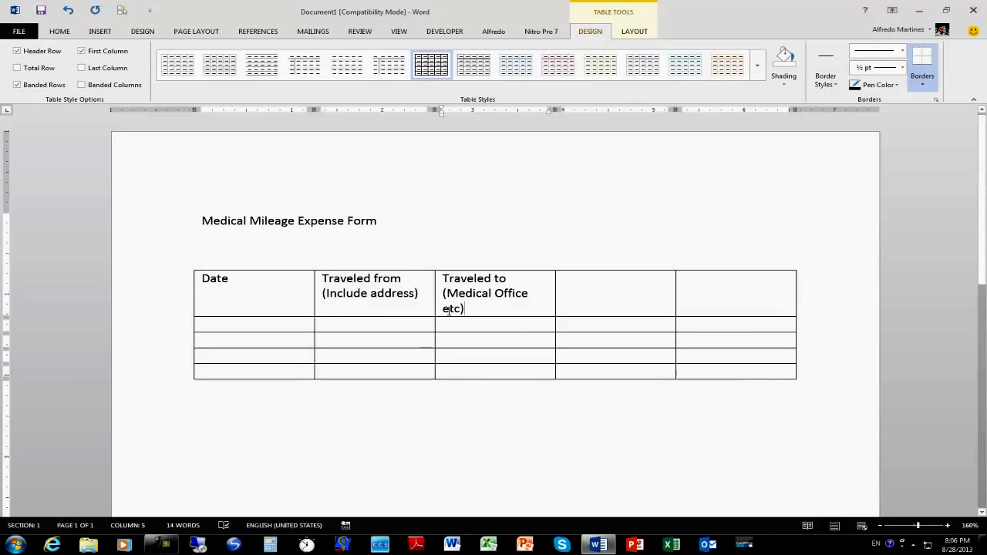
Enter "Round Trip mileage" as the fourth column header and correct "etc" to "etc." in the third header
left_click(588, 288)
type("Roun ")
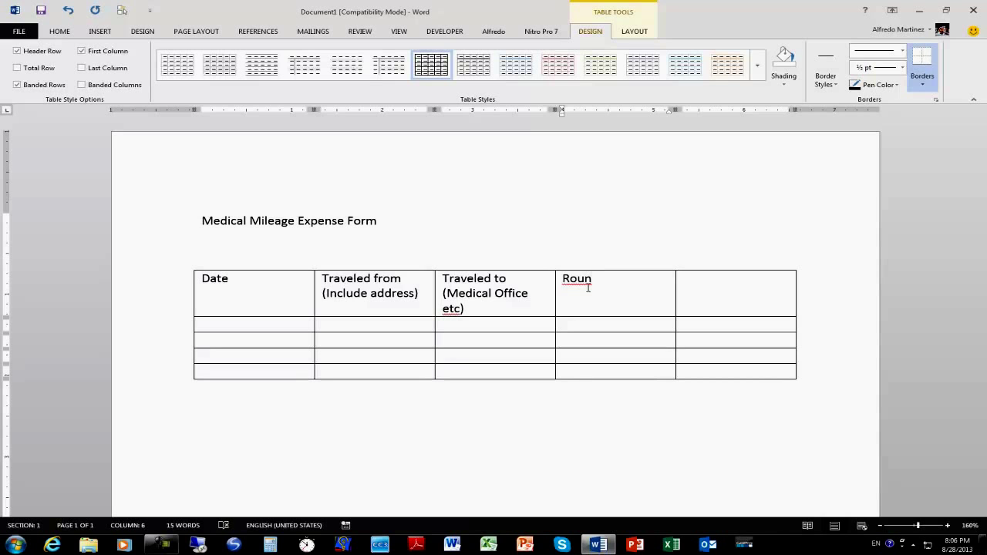
type("d Tripmileage")
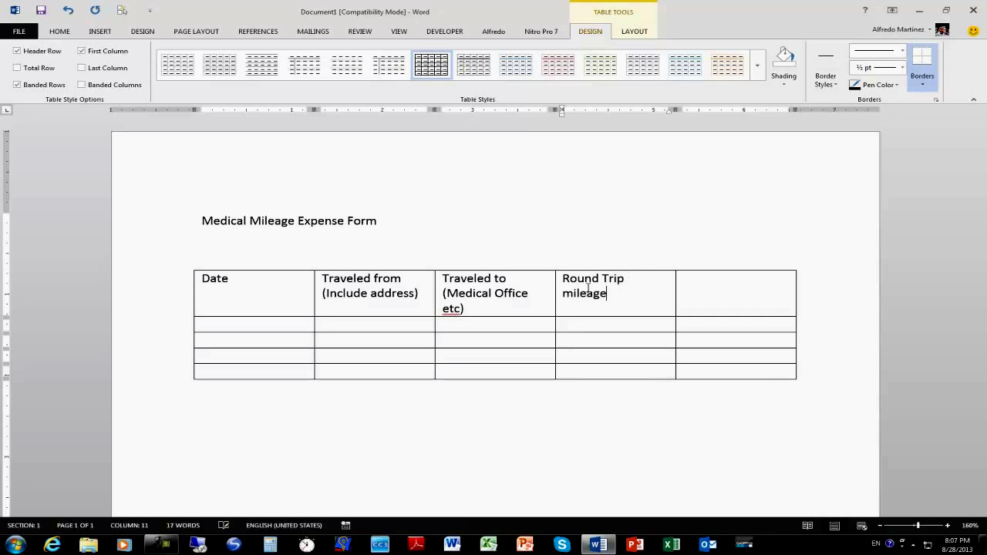
right_click(458, 314)
left_click(494, 331)
Enter "For State Fund Use:" as the header of the fifth column
left_click(708, 288)
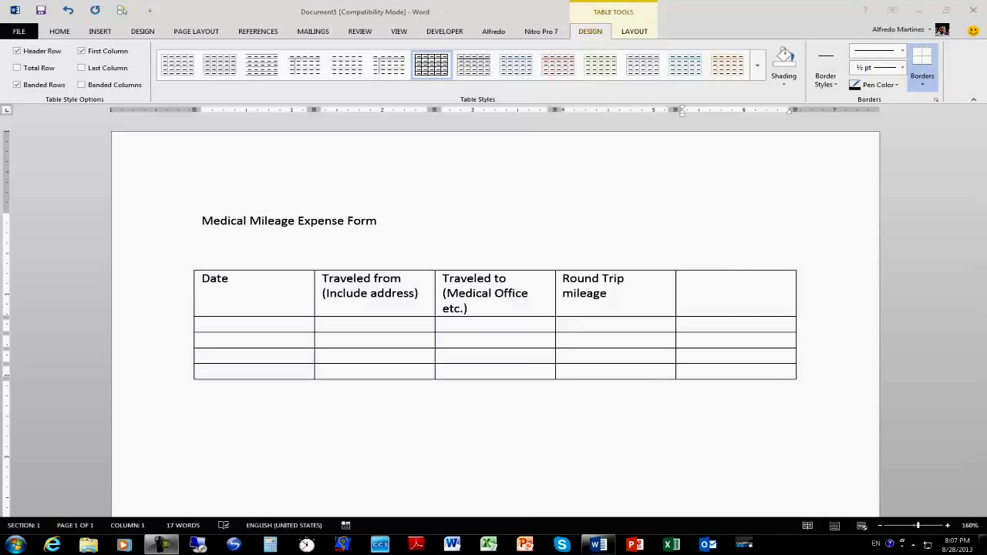
left_click(689, 278)
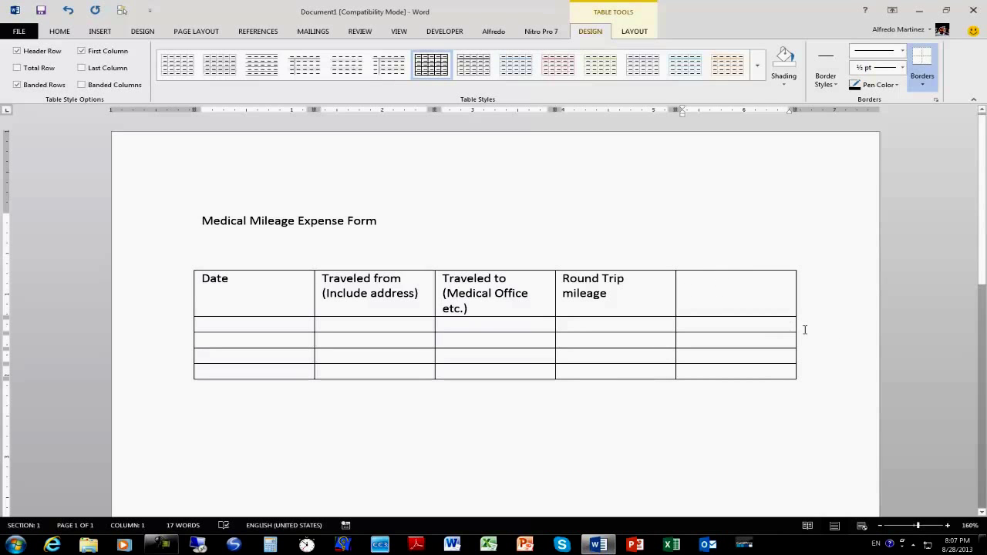
type("F")
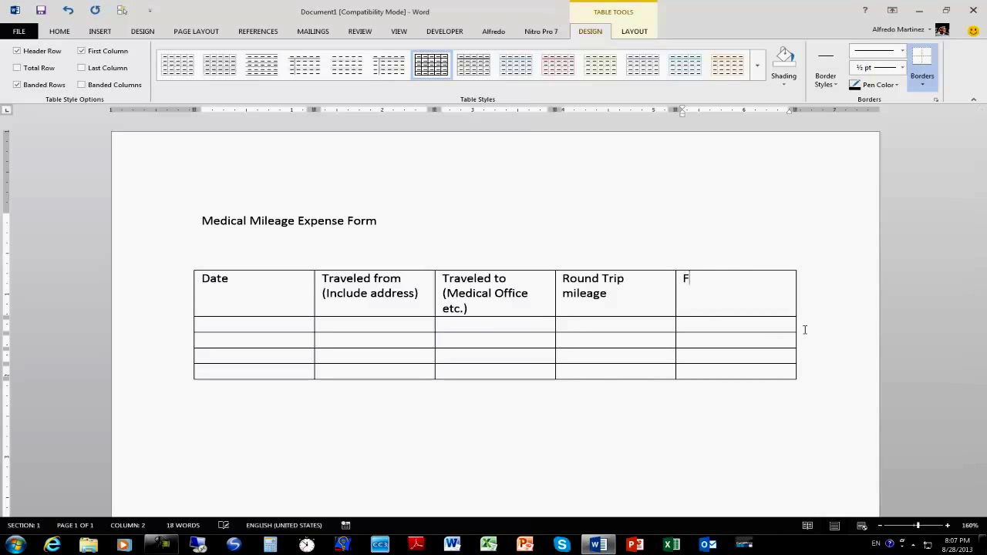
type("or State Fund")
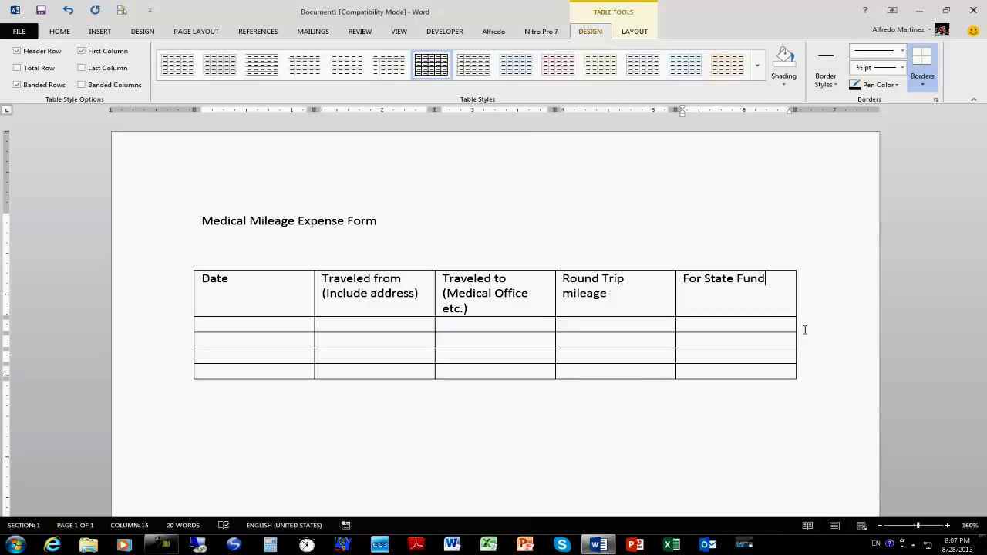
type("Use:")
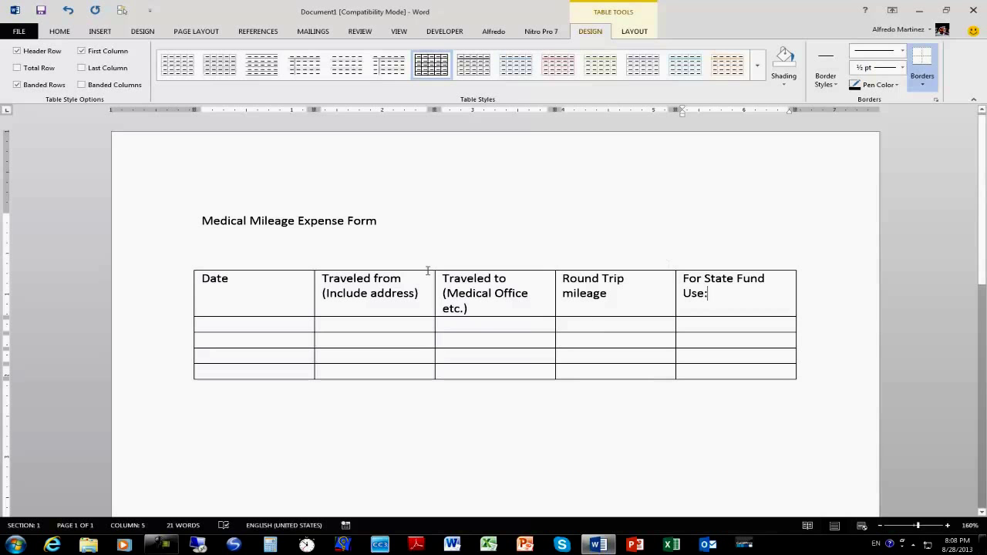
Center the text of the whole header row both horizontally and vertically within its cells
left_click(129, 301)
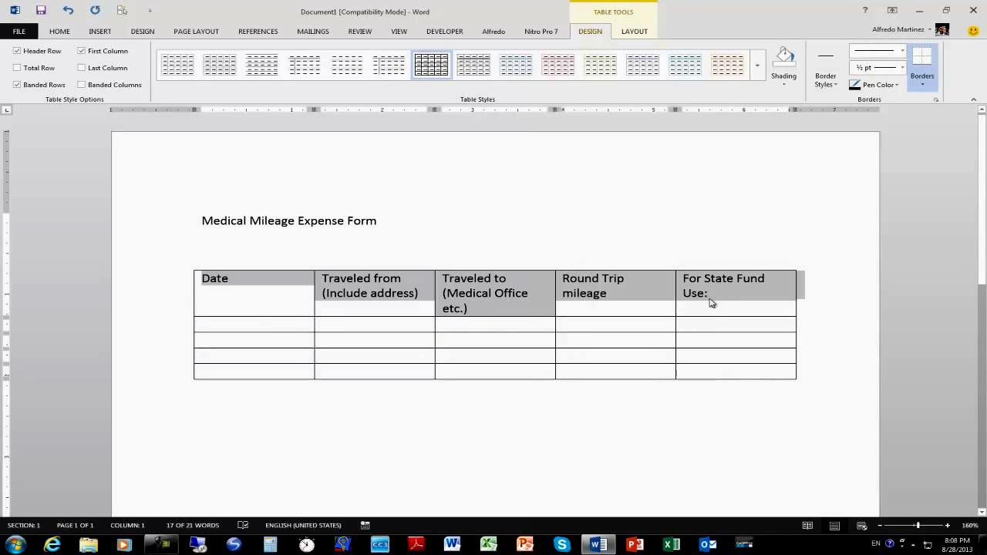
left_click(637, 34)
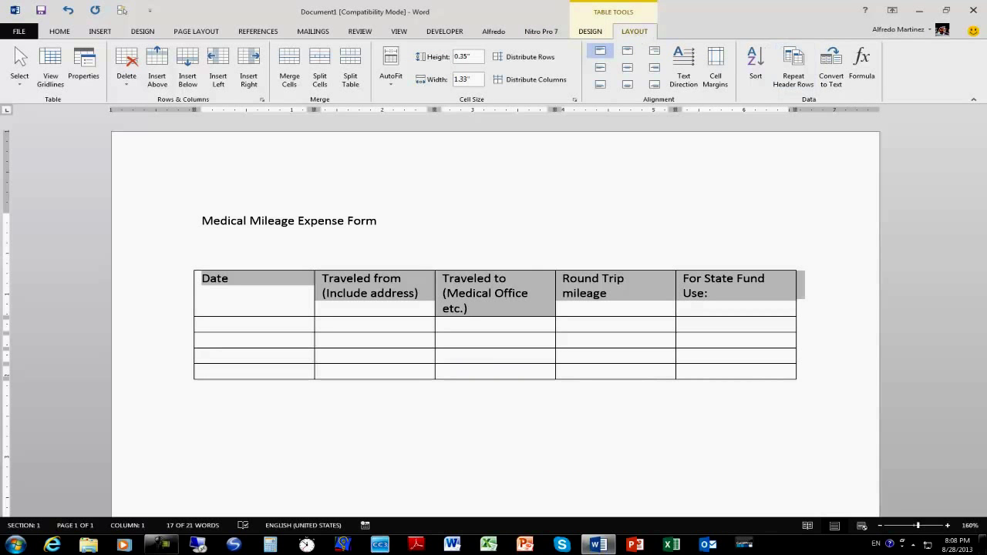
left_click(629, 69)
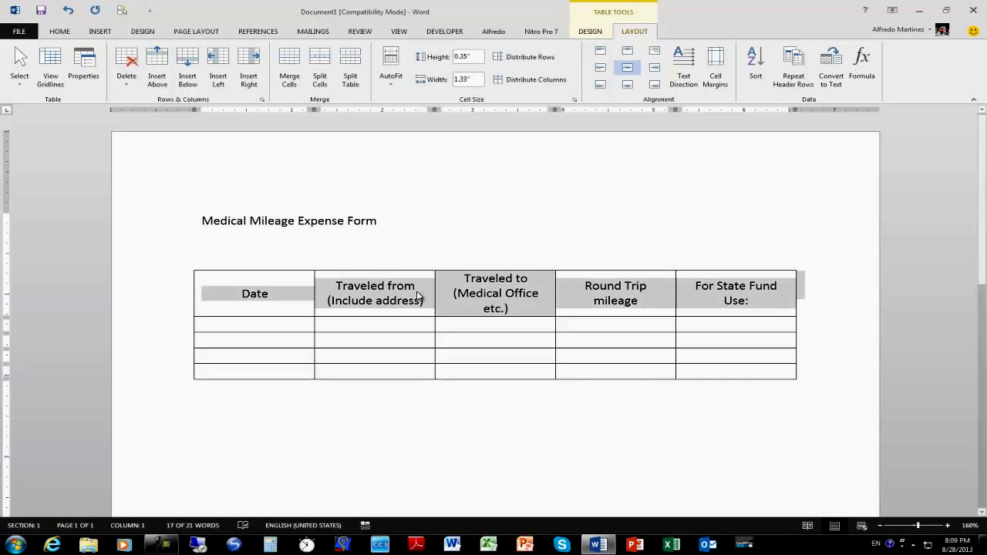
left_click(833, 308)
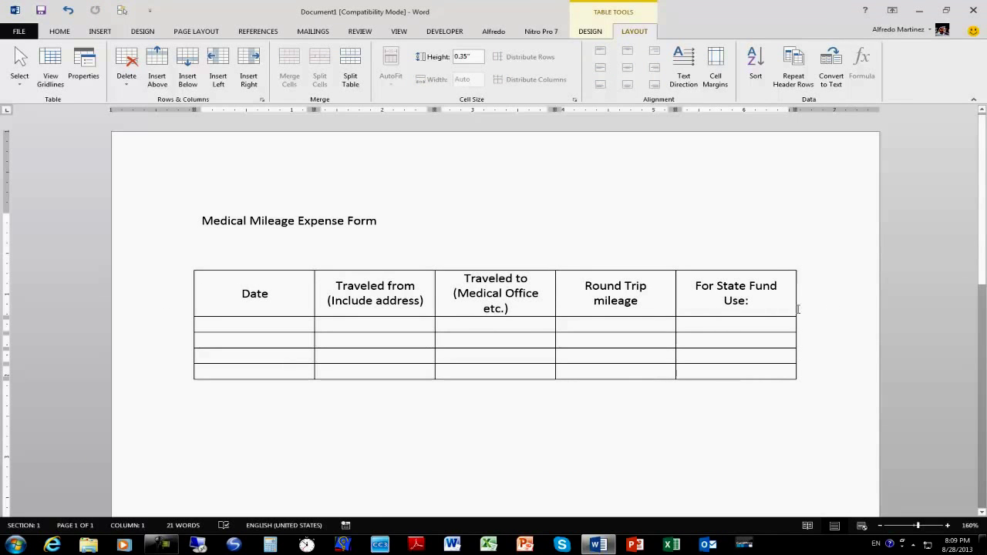
left_click(147, 297)
left_click(460, 313)
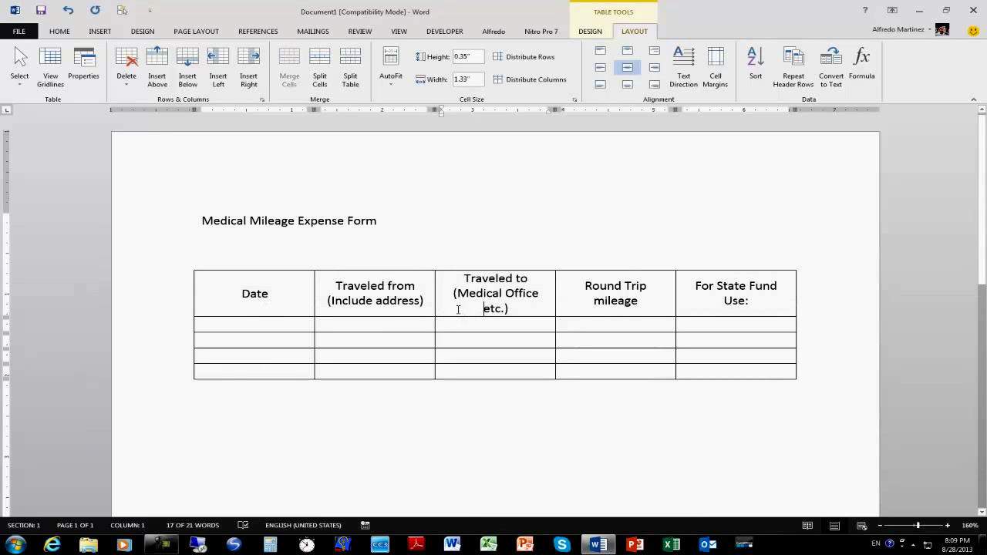
left_click(230, 289)
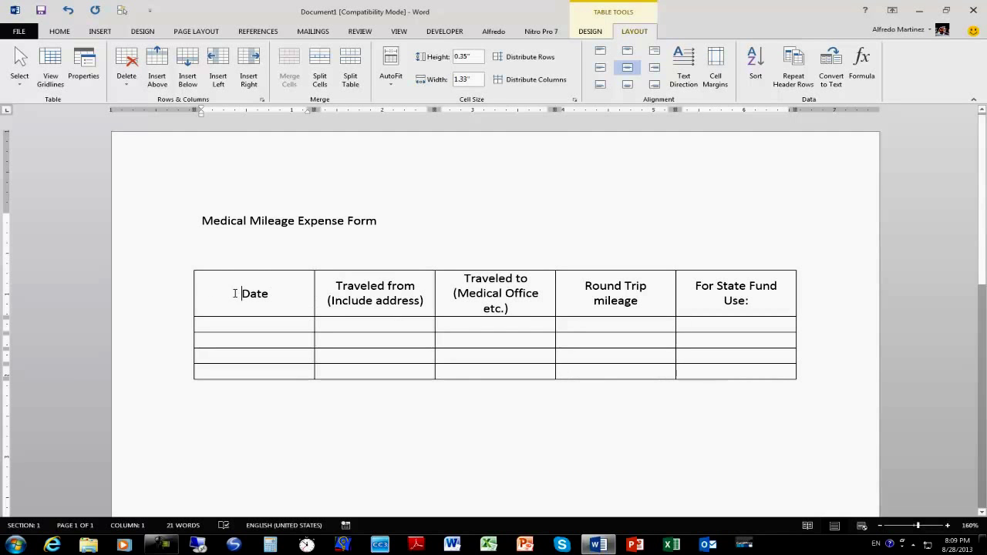
left_click(338, 296)
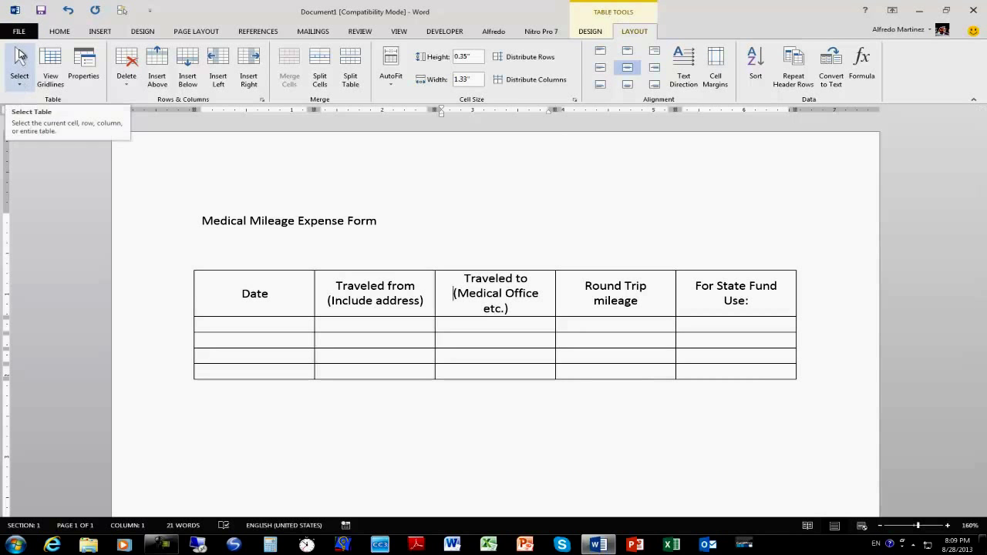
Select the entire table, AutoFit its columns to their contents, and AutoFit the table to the window width
left_click(20, 78)
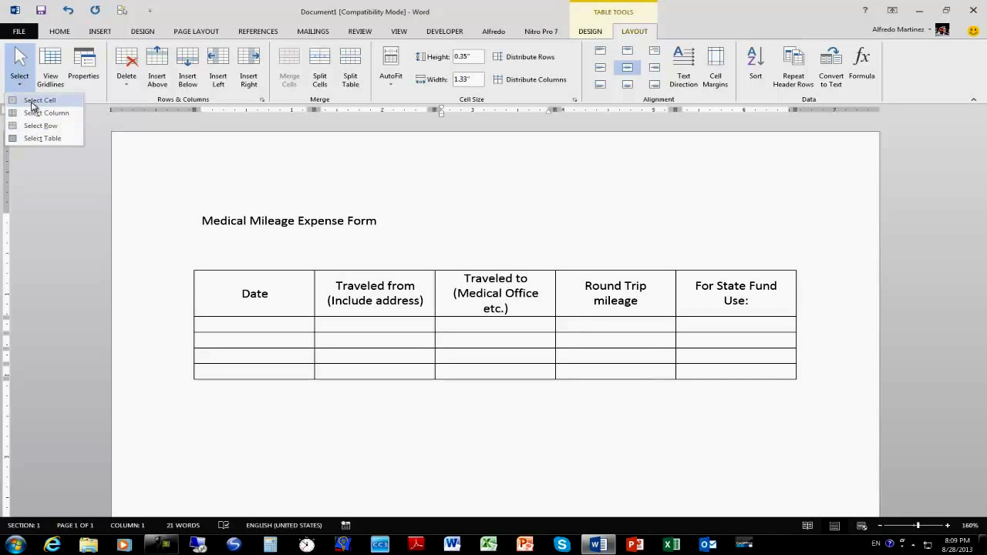
left_click(34, 141)
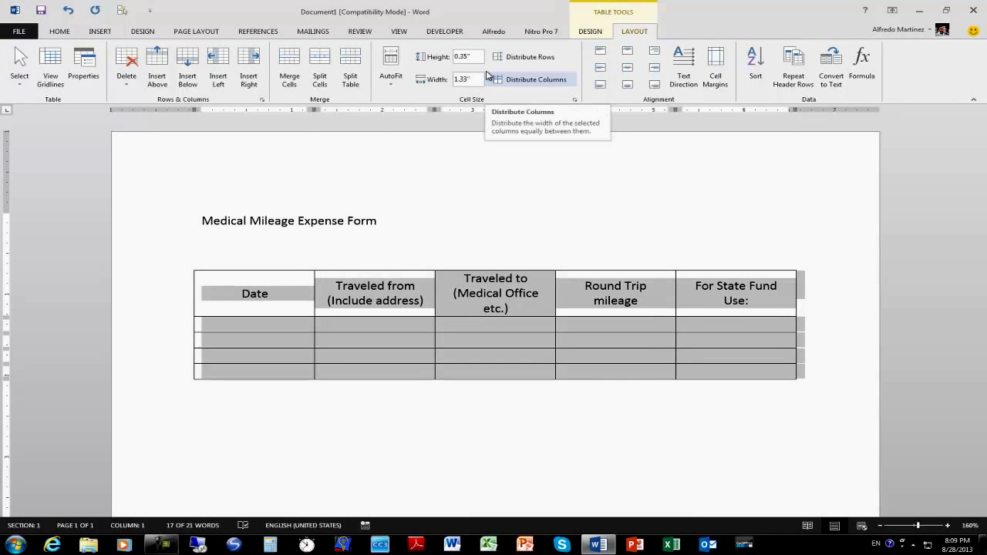
left_click(590, 33)
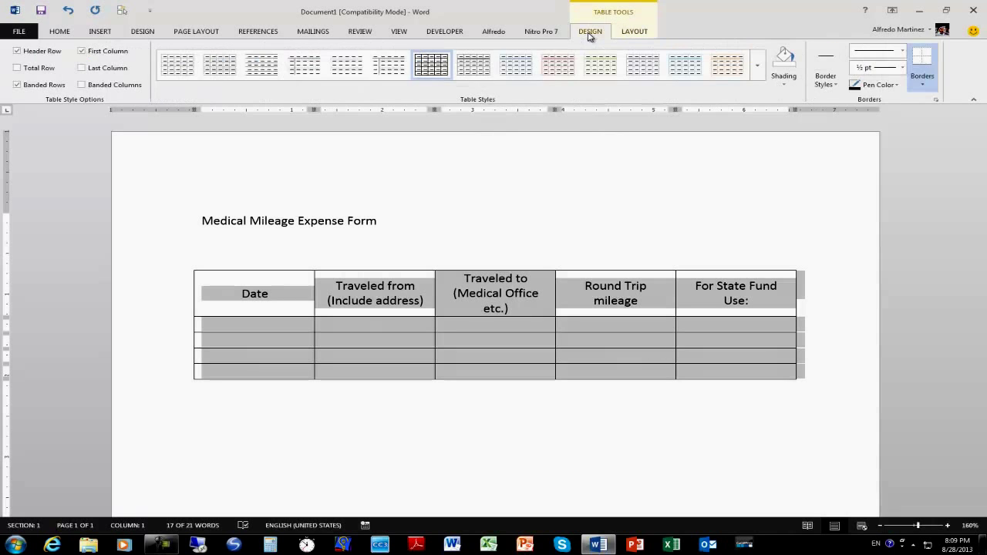
left_click(637, 33)
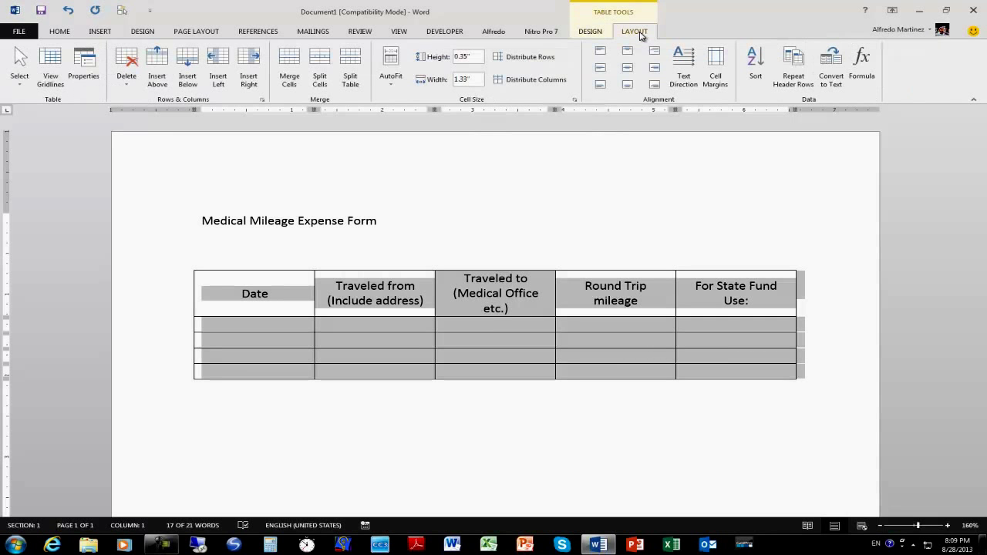
left_click(393, 85)
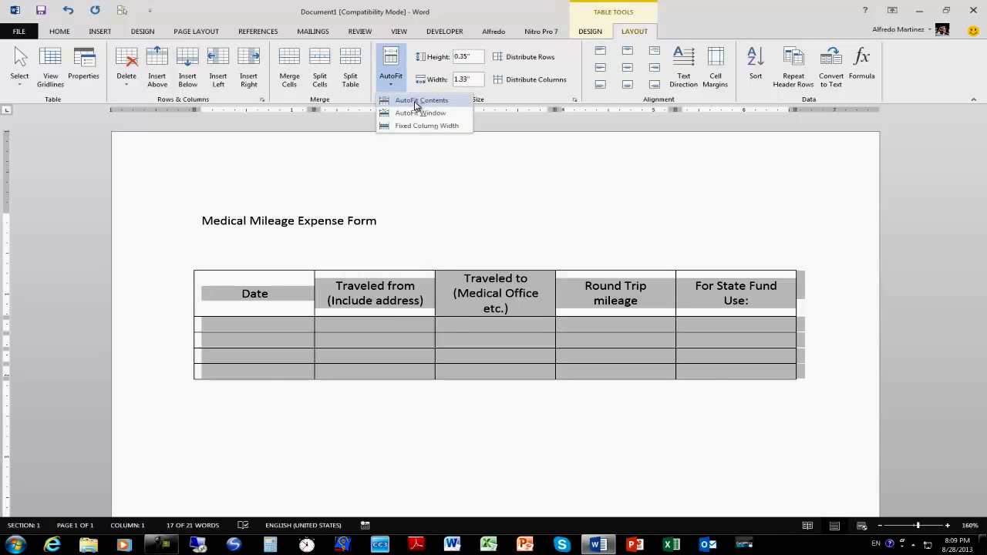
left_click(417, 101)
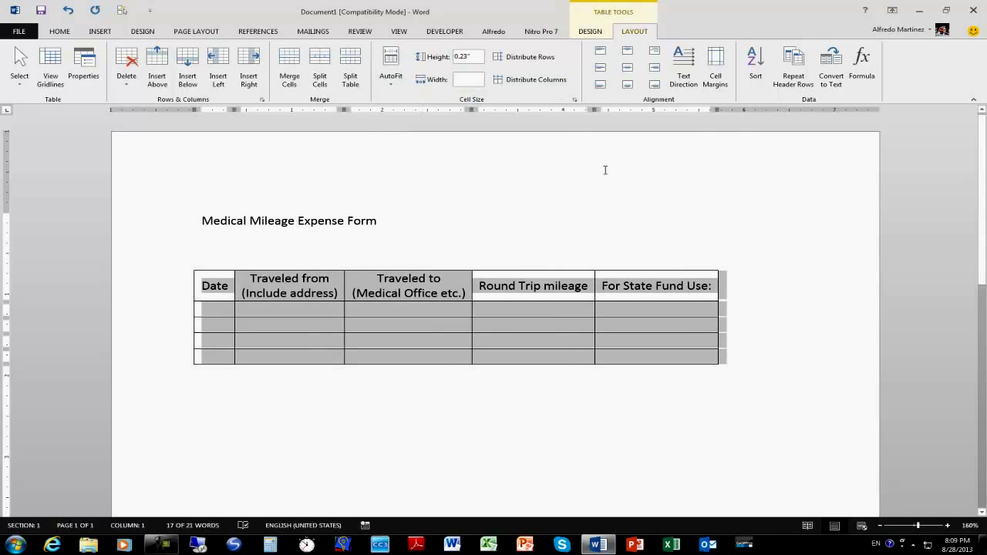
left_click(390, 80)
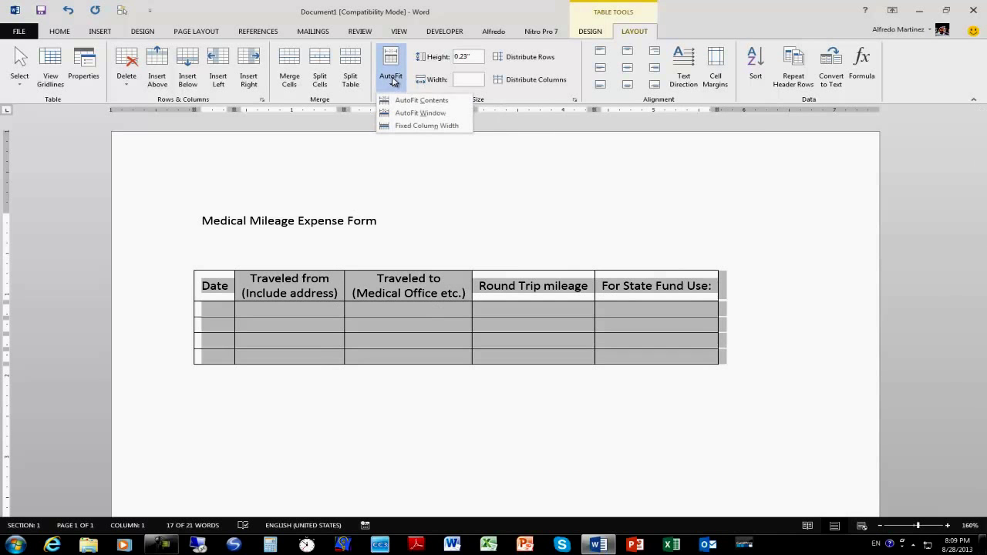
left_click(420, 113)
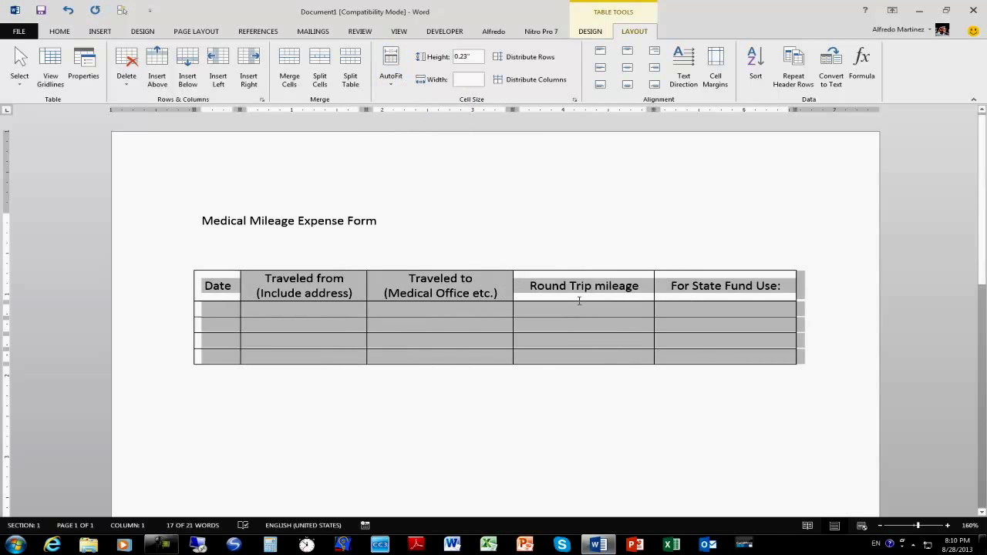
left_click(580, 301)
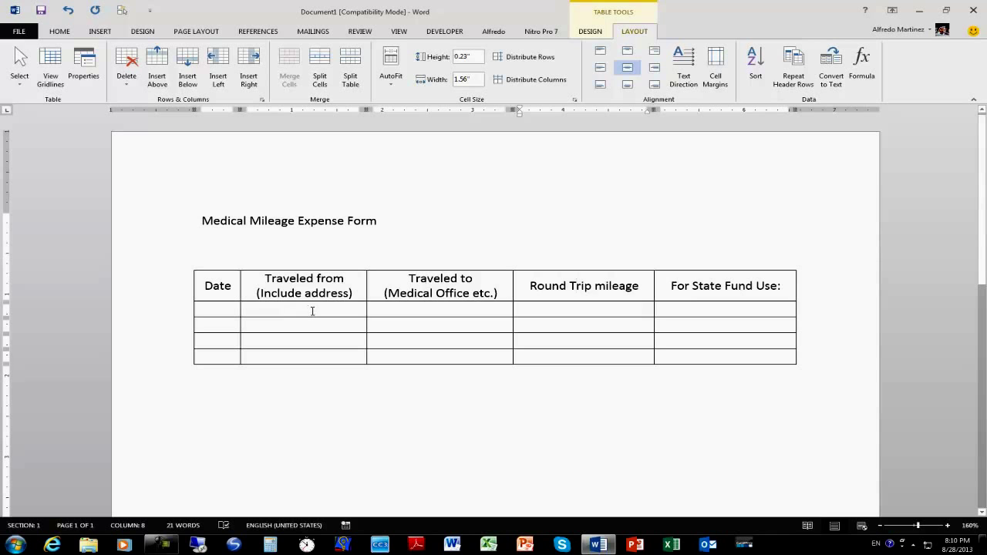
left_click(313, 311)
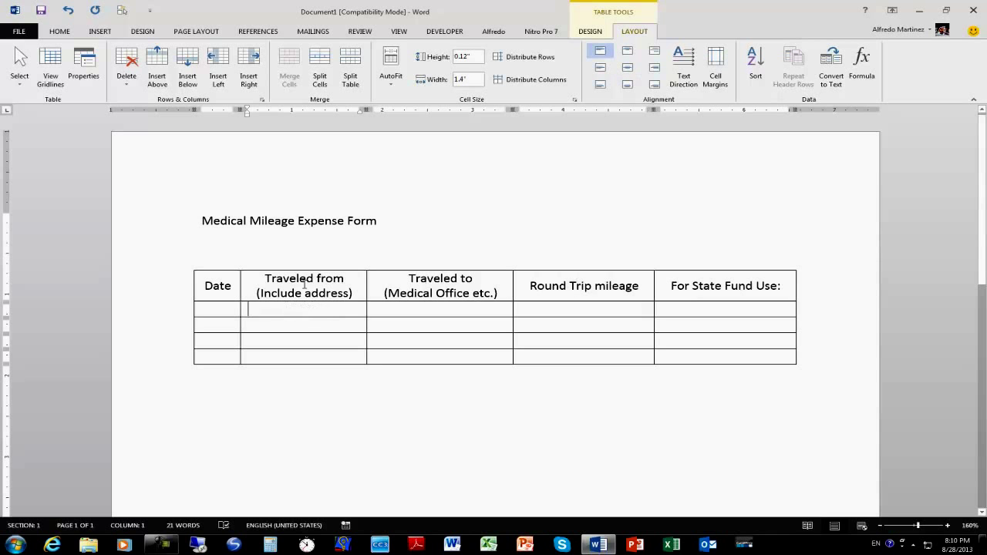
left_click(572, 308)
left_click(733, 308)
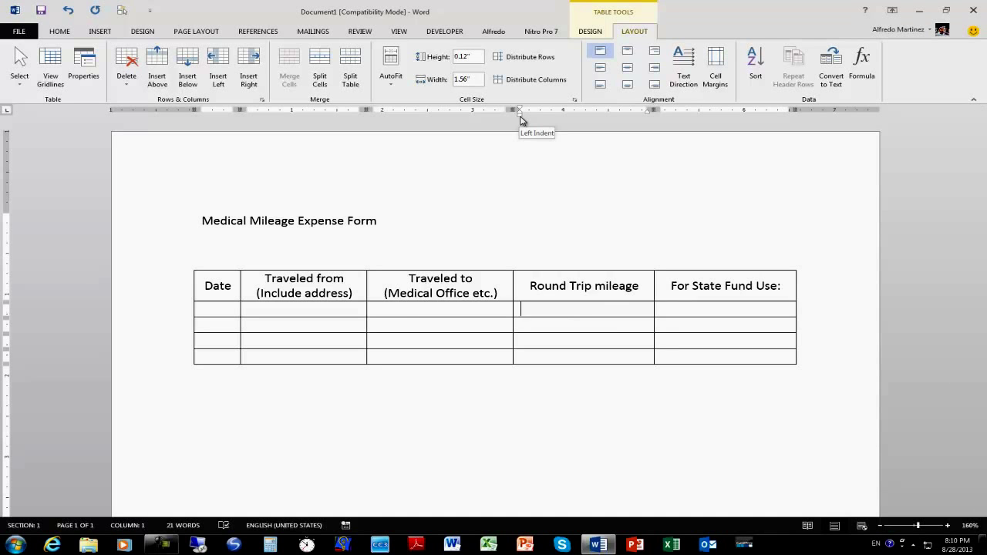
Try moving the left indent of the empty cell below "Round Trip mileage" toward its middle, and undo it
left_click_drag(520, 118, 595, 116)
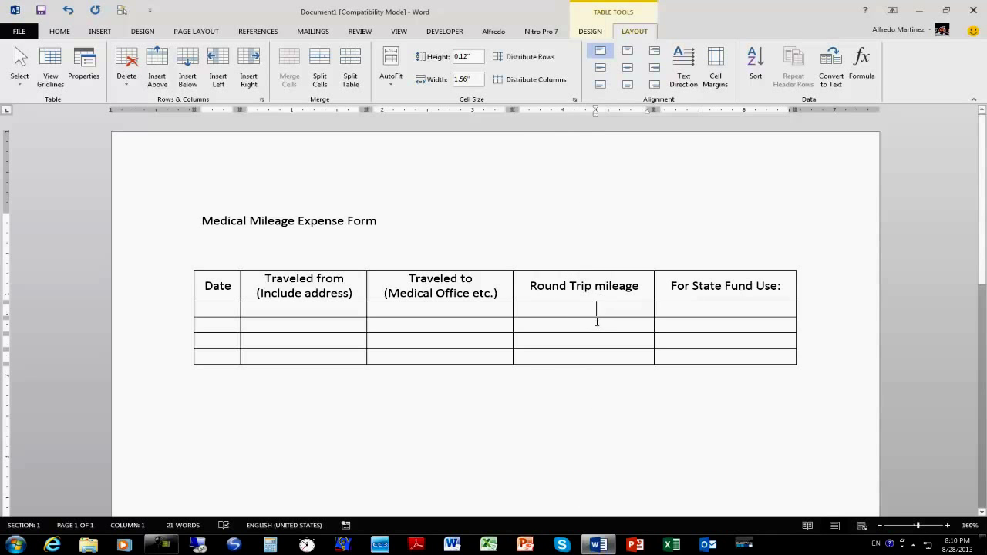
left_click(72, 15)
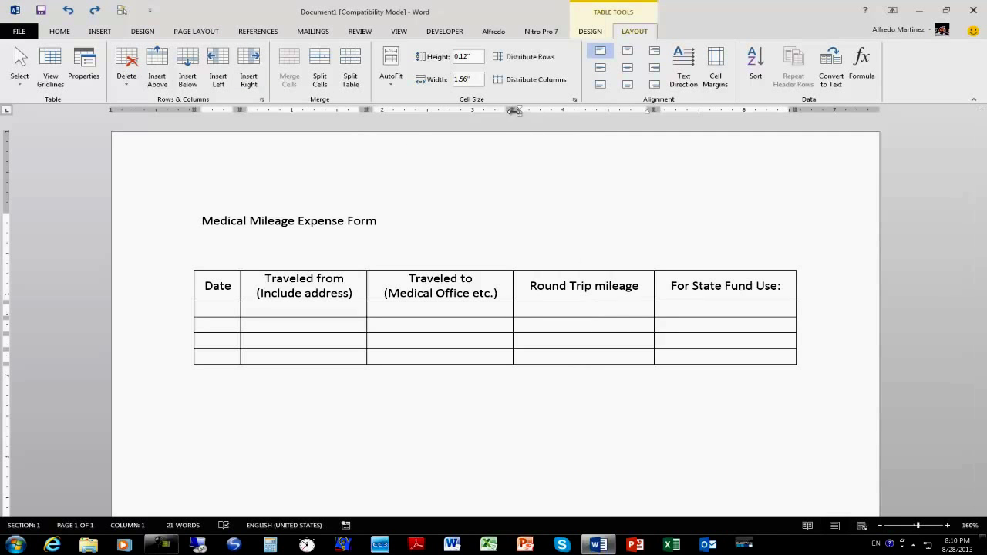
Widen the "Traveled to" and "Traveled from" columns and narrow the "Round Trip mileage" column to 1.52"
mouse_move(515, 111)
left_mouse_down()
mouse_move(564, 110)
mouse_move(551, 116)
left_mouse_up()
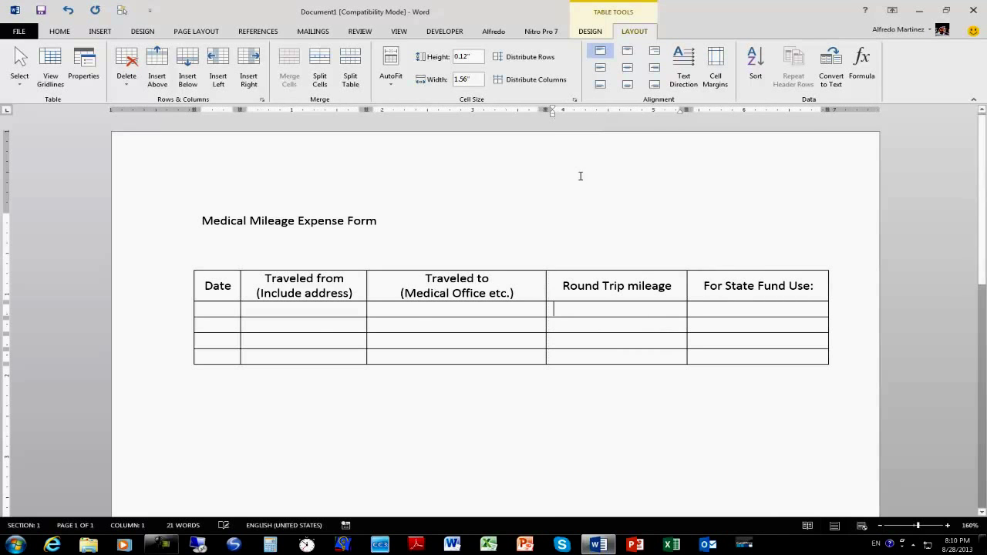
left_click_drag(367, 110, 399, 111)
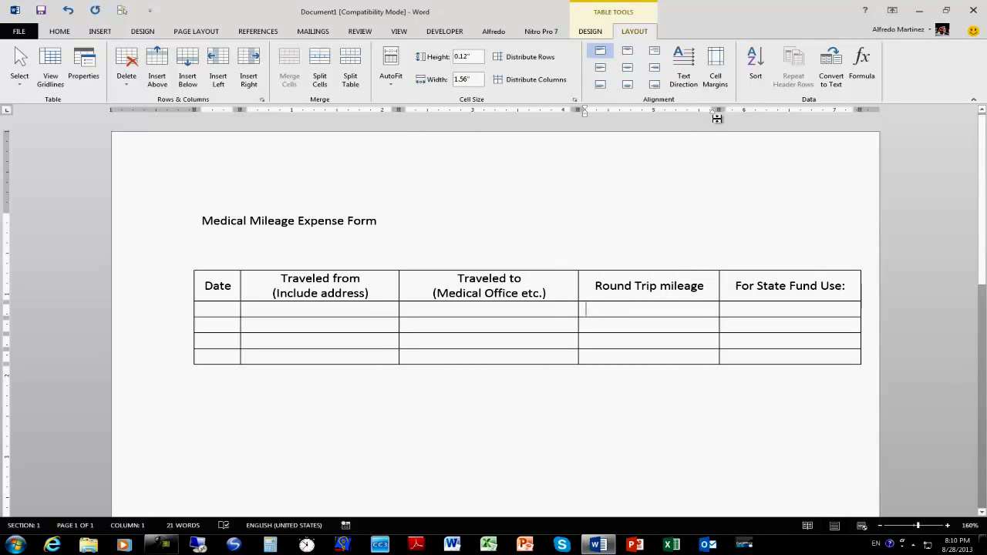
mouse_move(718, 110)
left_mouse_down()
mouse_move(653, 113)
mouse_move(716, 114)
left_mouse_up()
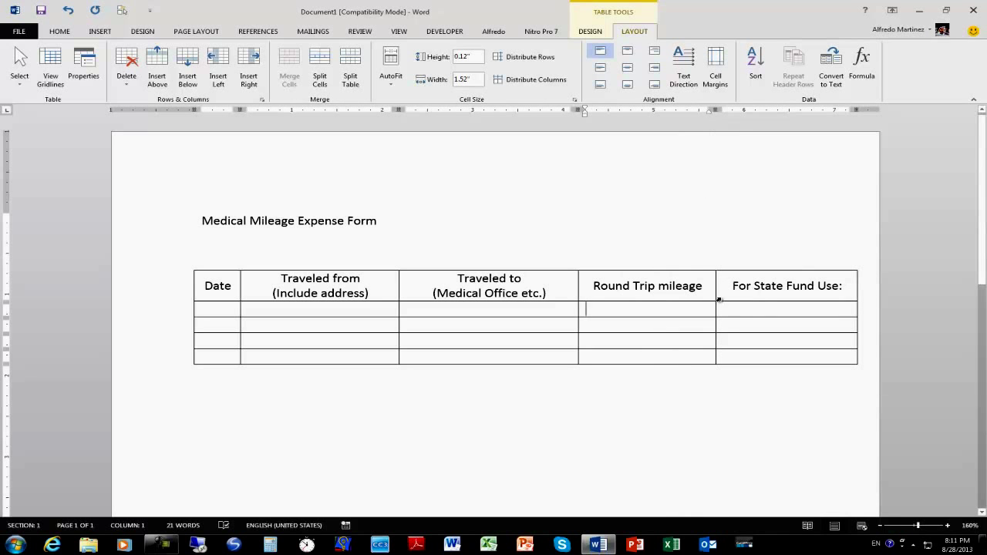
Widen the "Traveled to" column further and narrow the last two columns so their headers wrap onto two lines, with "Round Trip mileage" at 0.94"
left_click_drag(580, 112, 648, 115)
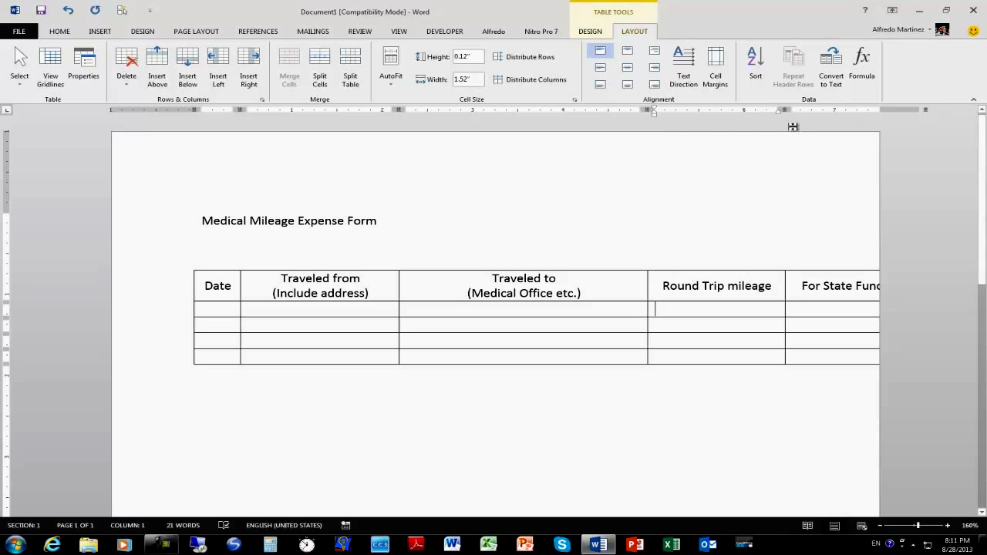
left_click_drag(913, 108, 857, 109)
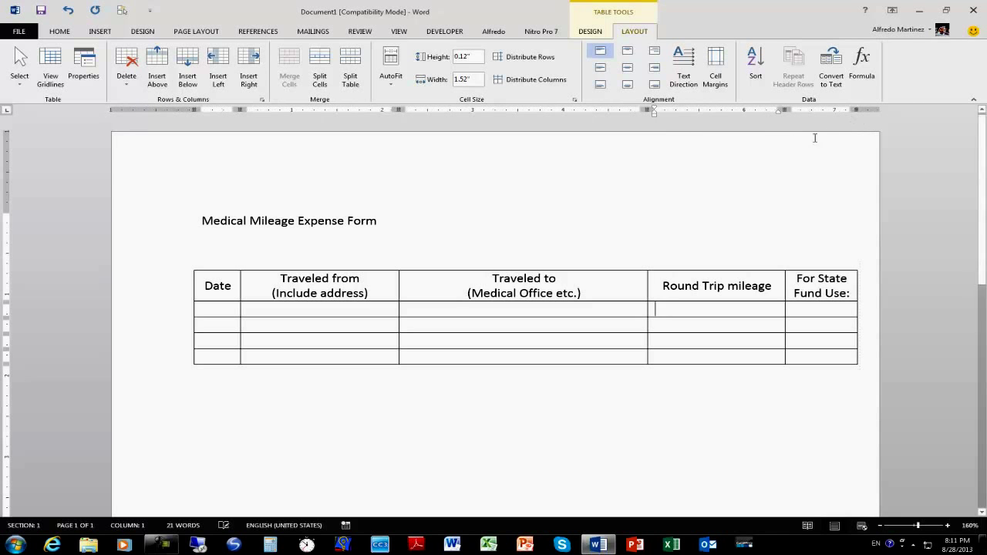
left_click_drag(785, 110, 749, 112)
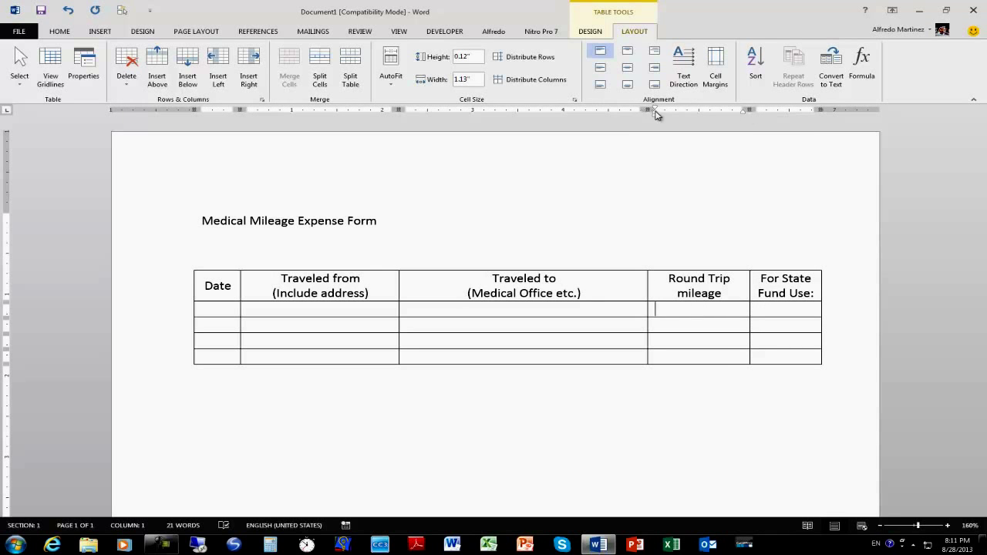
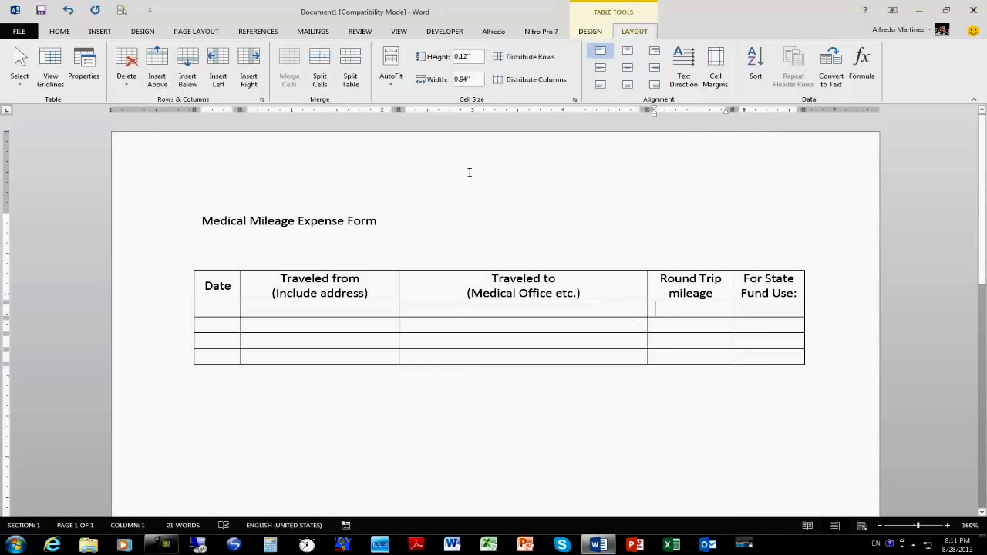
Widen the "Traveled from" column to 2.25" and slightly narrow the "Traveled to" and "Round Trip mileage" columns
left_click_drag(399, 111, 421, 110)
left_click(315, 316)
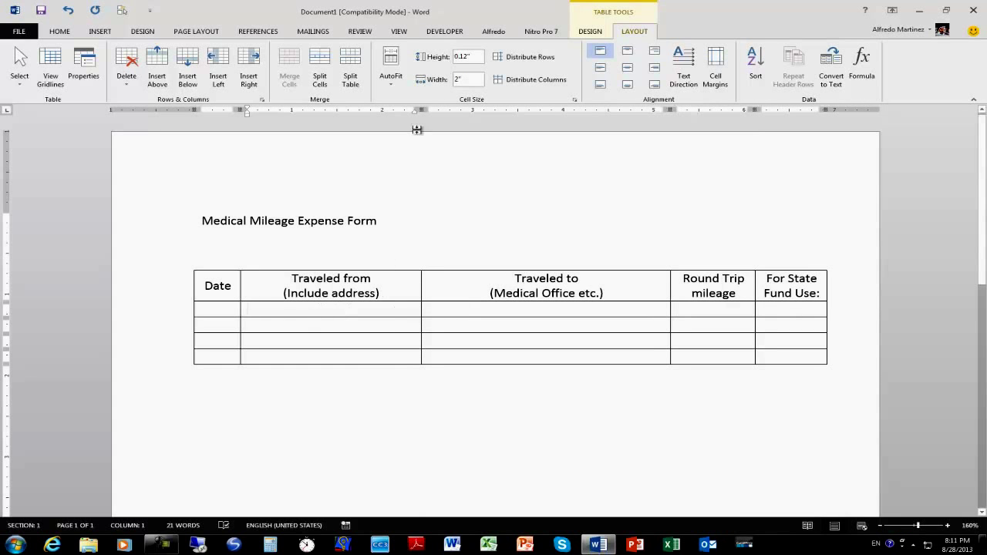
left_click_drag(422, 110, 445, 110)
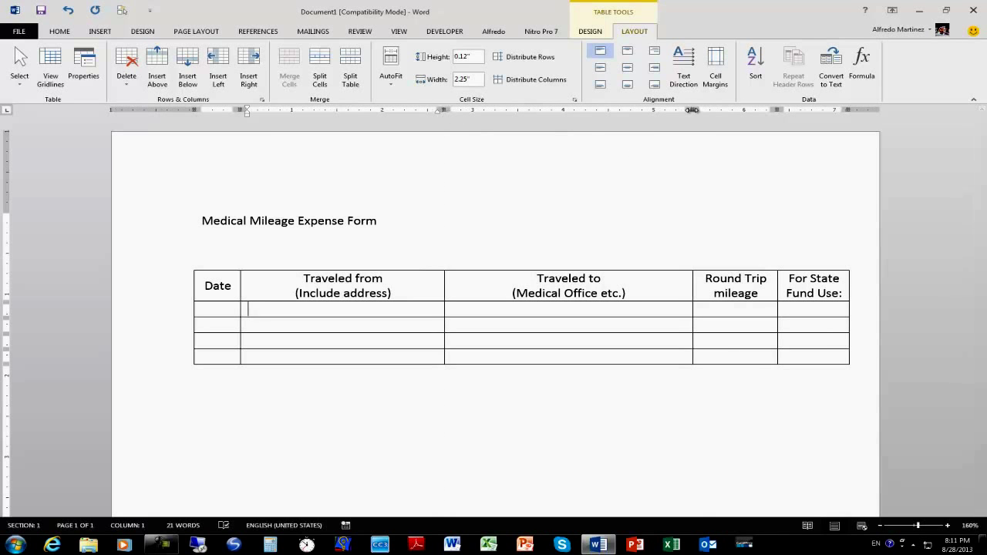
left_click_drag(693, 110, 687, 111)
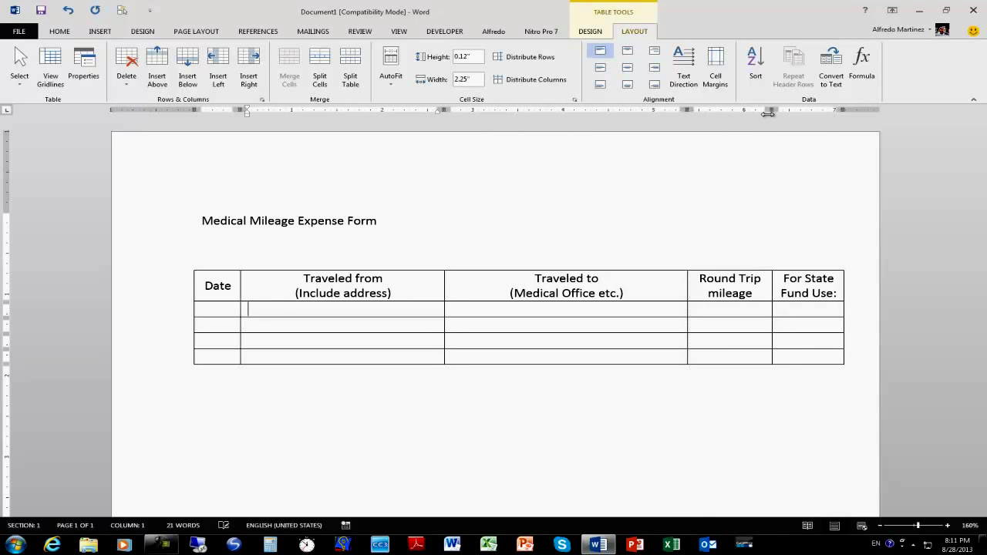
left_click_drag(772, 110, 762, 110)
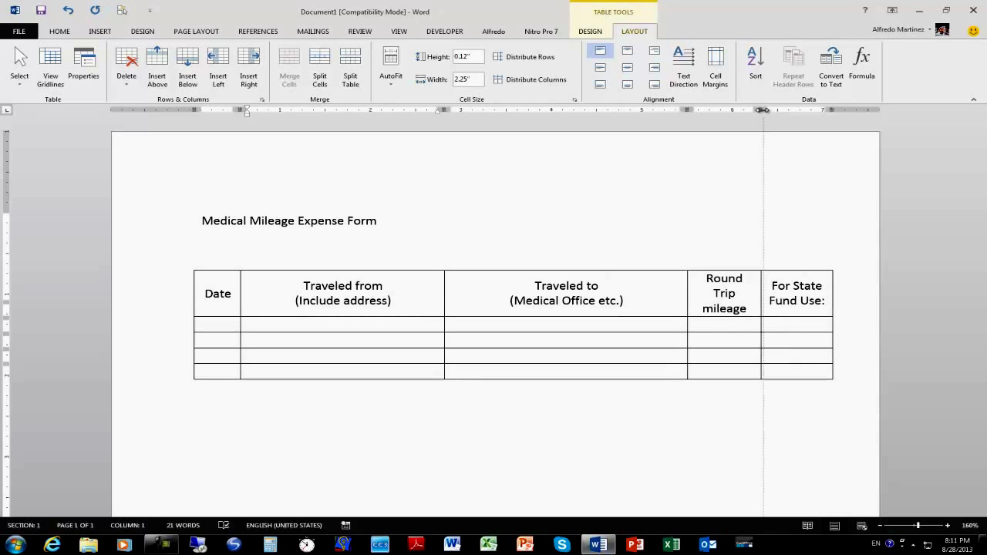
left_click_drag(762, 111, 763, 110)
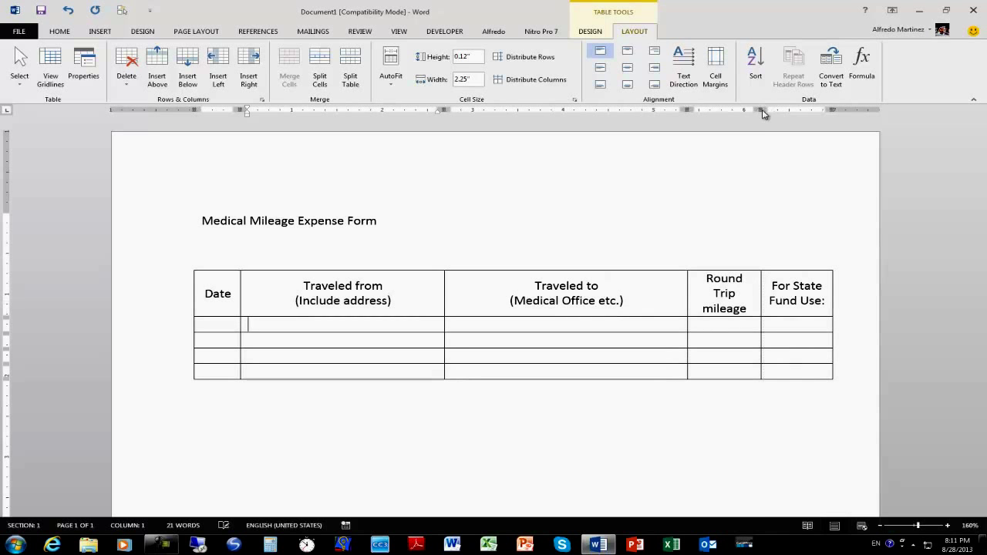
Check the table's fit on the page in the print preview and return to the table's header row
left_click(769, 200)
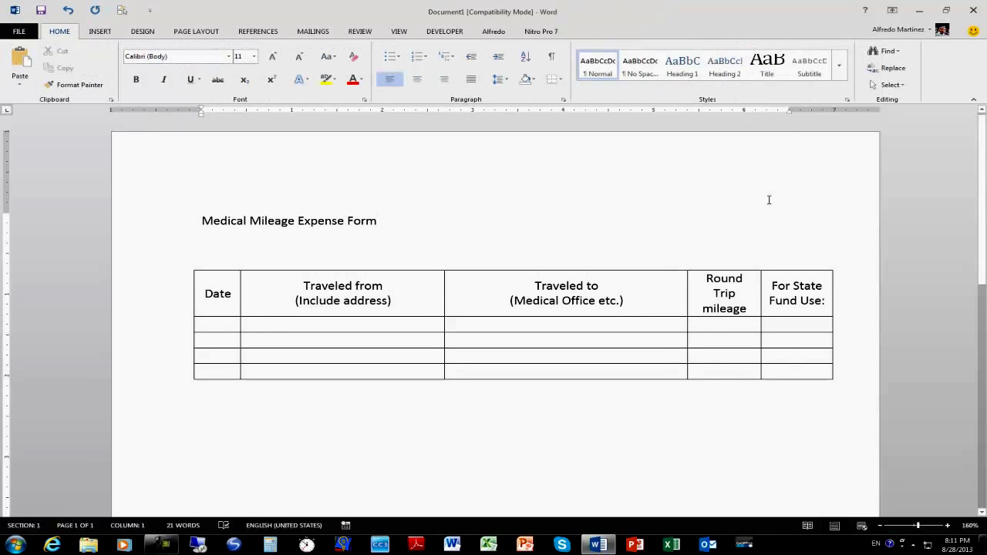
key("ctrl+p")
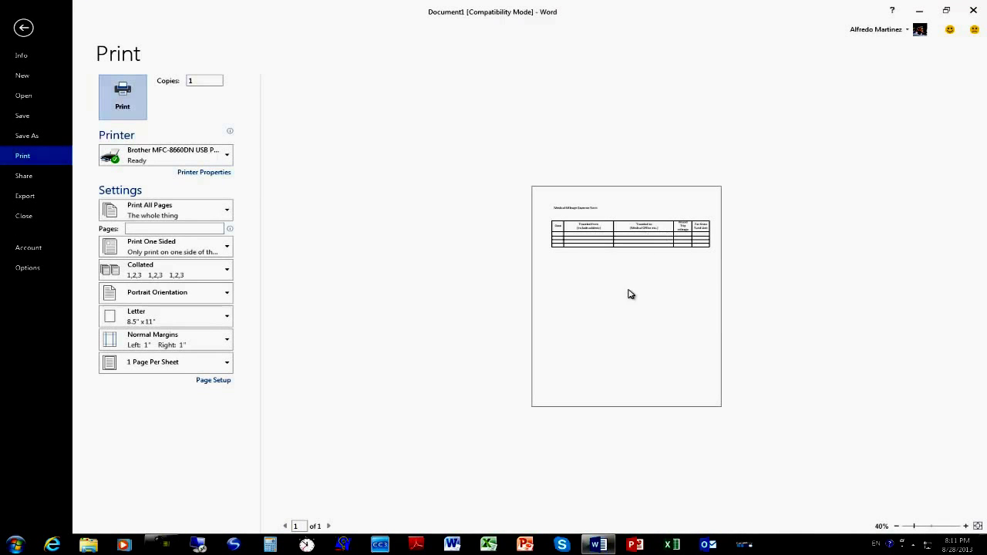
key("Escape")
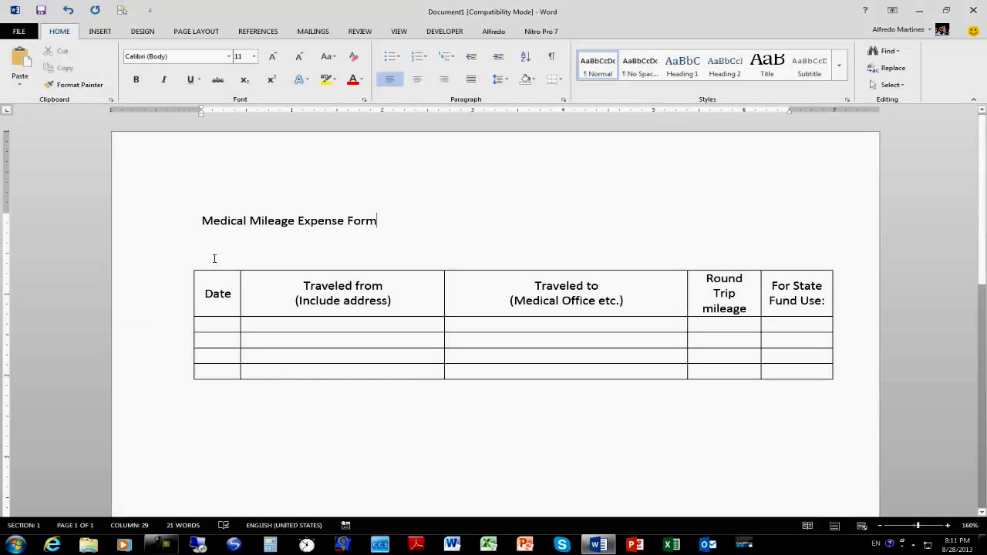
left_click(215, 284)
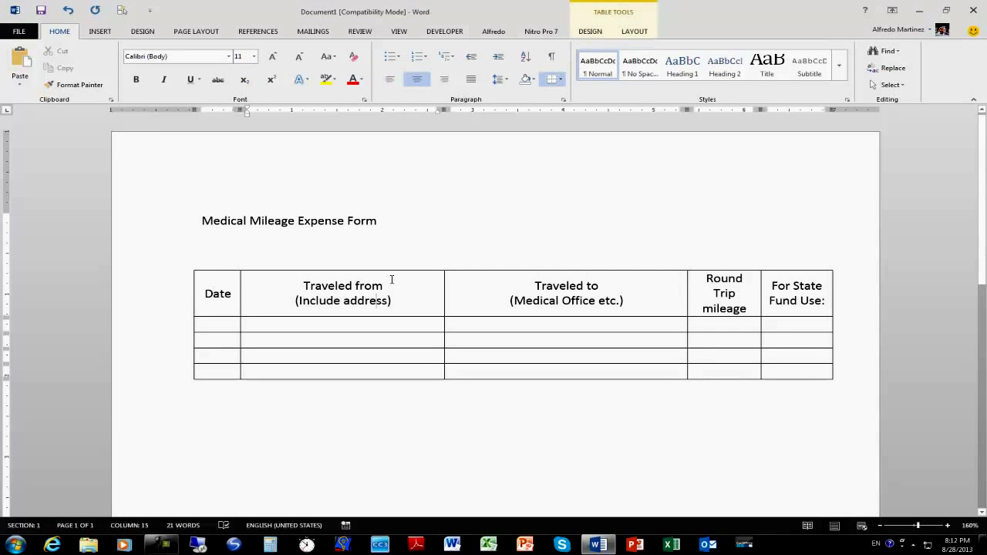
Save the form to the Desktop as the Word Document "Medical Mileage Expense Form", accepting the upgrade to the newest file format
left_click(40, 10)
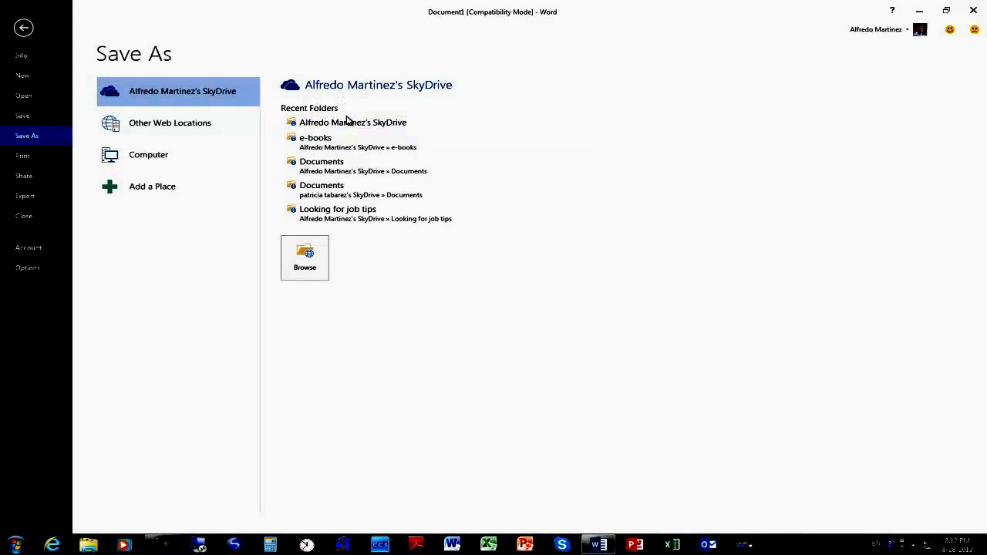
left_click(305, 258)
left_click(42, 84)
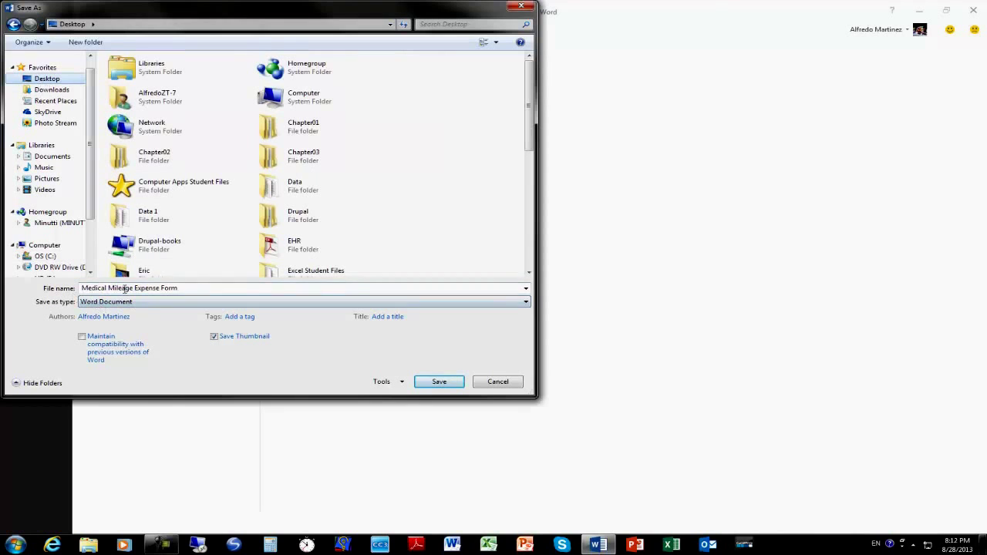
left_click(190, 287)
left_click(206, 288)
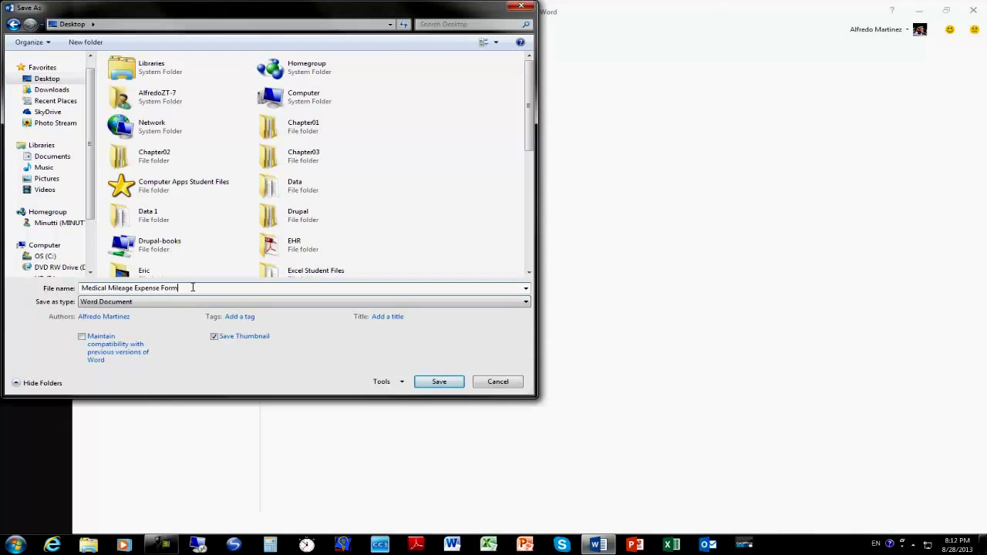
left_click(439, 381)
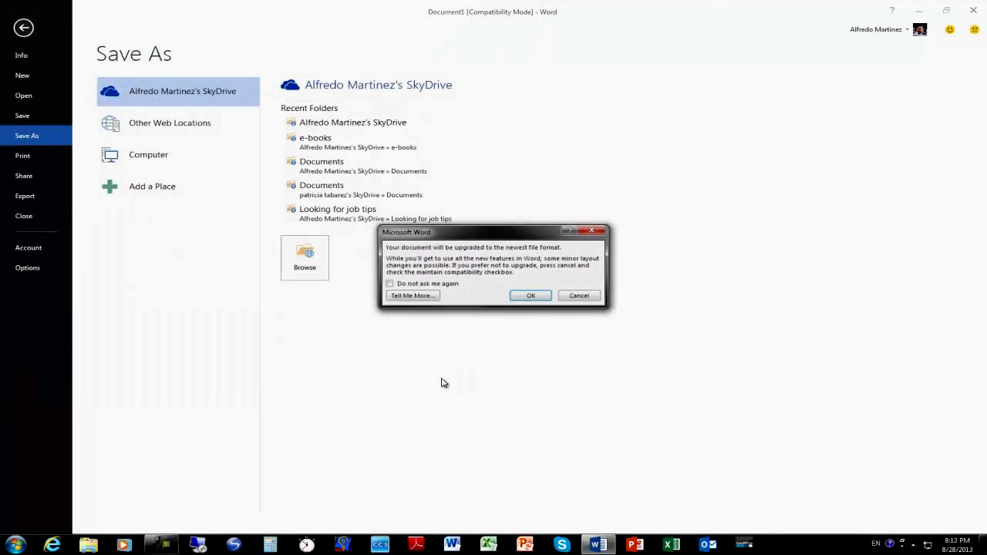
left_click_drag(479, 235, 395, 266)
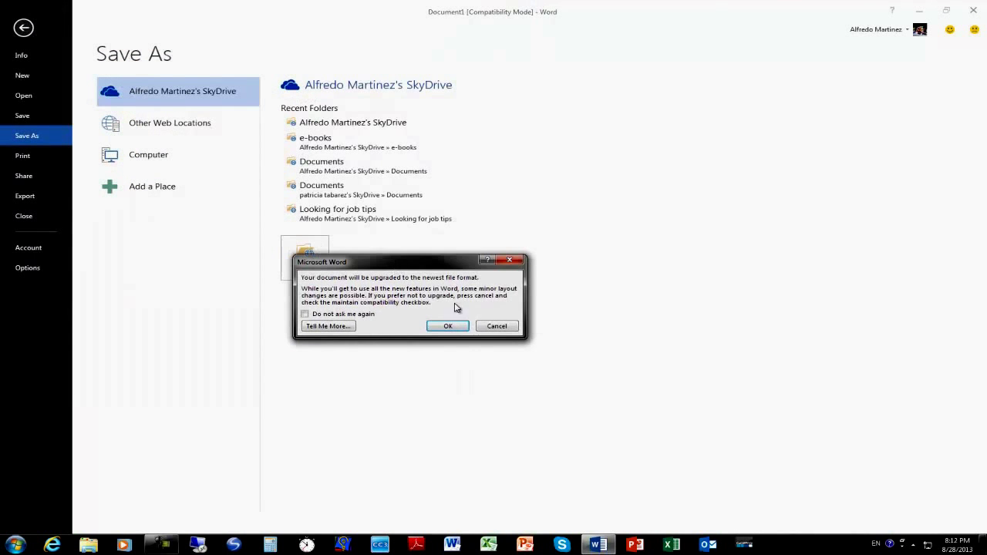
left_click(451, 327)
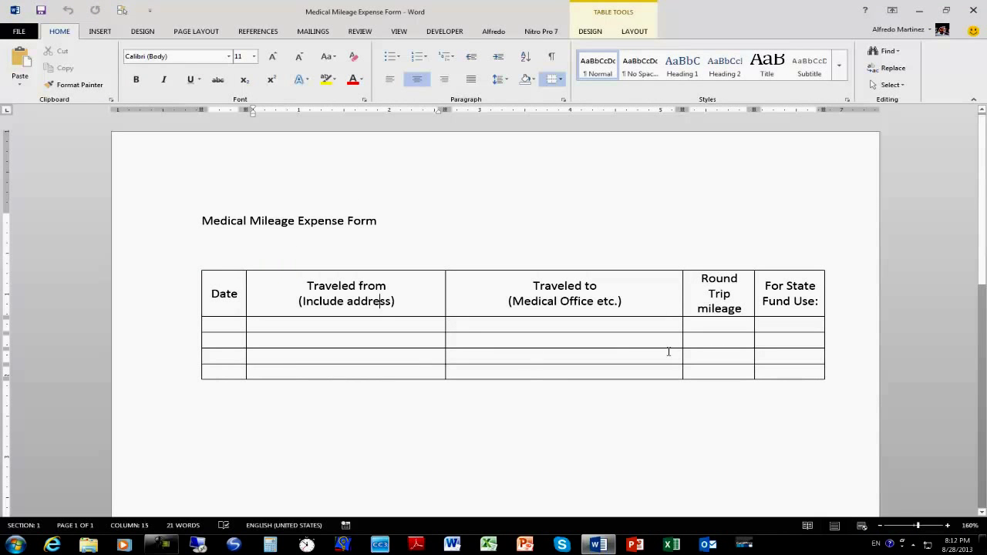
Add blank rows to the end of the table until it fills most of the page
left_click(807, 375)
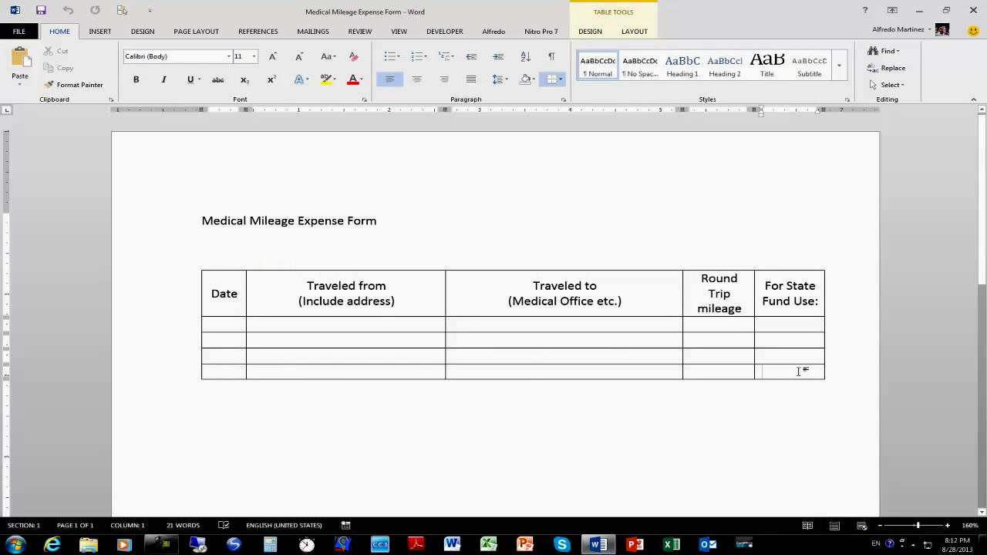
key("Tab")
key("Tab")
key("Tab")
key("Tab")
key("Tab")
key("Tab")
key("Tab")
key("Tab")
key("Tab")
key("Tab")
key("Tab")
key("Tab")
key("Tab")
key("Tab")
key("Tab")
key("Tab")
key("Tab")
key("Tab")
key("Tab")
key("Tab")
scroll(774, 424, "down", 2)
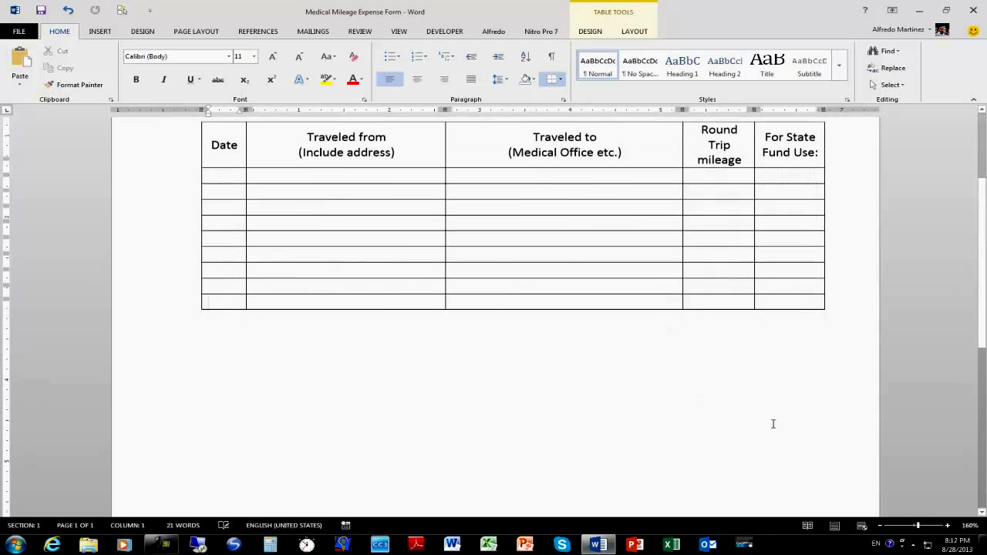
key("Tab")
key("Tab")
key("Tab")
key("Tab")
key("Tab")
key("Tab")
key("Tab")
key("Tab")
key("Tab")
key("Tab")
key("Tab")
key("Tab")
key("Tab")
key("Tab")
key("Tab")
key("Tab")
key("Tab")
key("Tab")
key("Tab")
key("Tab")
key("Tab")
key("Tab")
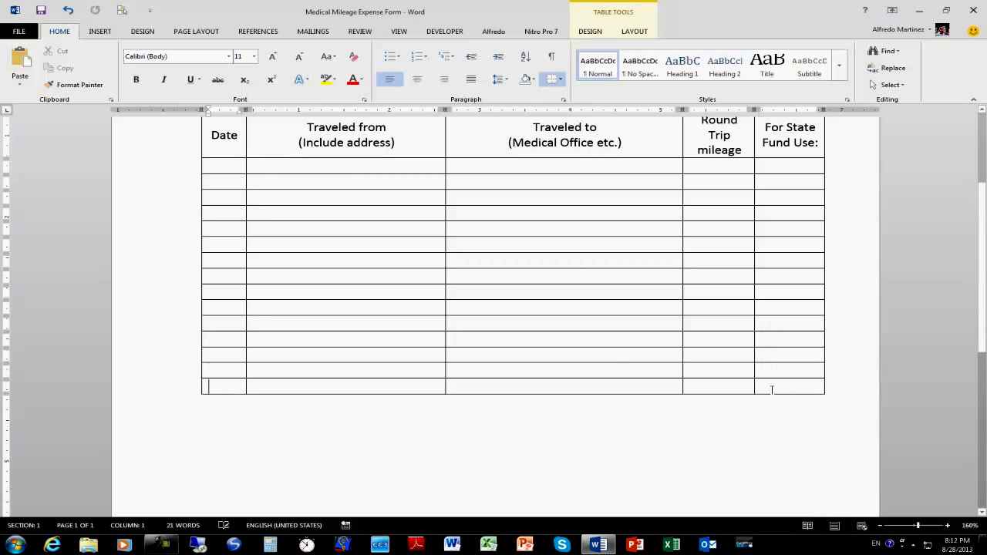
key("Tab")
key("Tab")
key("Tab")
key("Tab")
key("Tab")
key("Tab")
key("Tab")
key("Tab")
key("Tab")
key("Tab")
key("Tab")
key("Tab")
key("Tab")
key("Tab")
key("Tab")
key("Tab")
key("Tab")
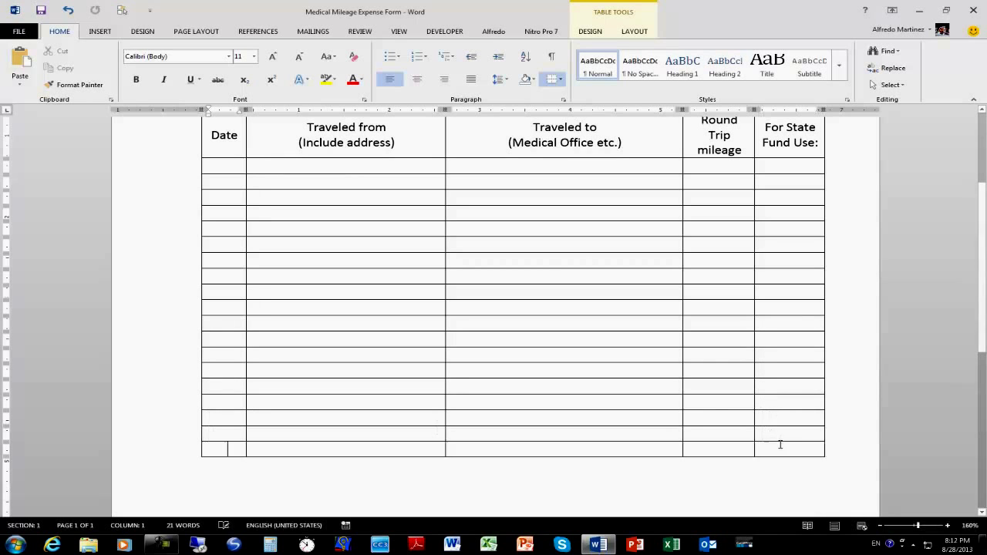
key("Tab")
key("Tab")
key("Tab")
key("Tab")
key("Tab")
scroll(773, 422, "down", 3)
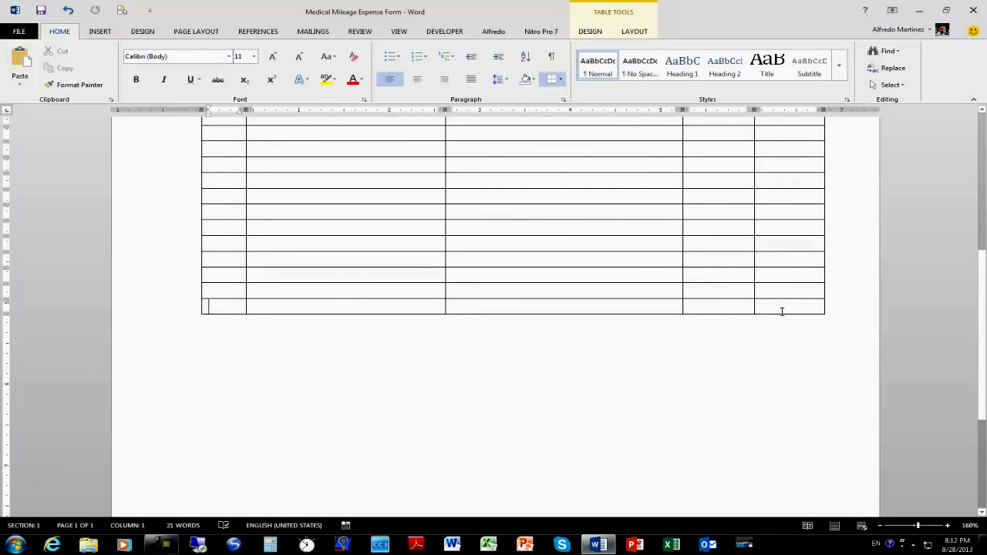
key("Tab")
key("Tab")
key("Tab")
key("Tab")
key("Tab")
key("Tab")
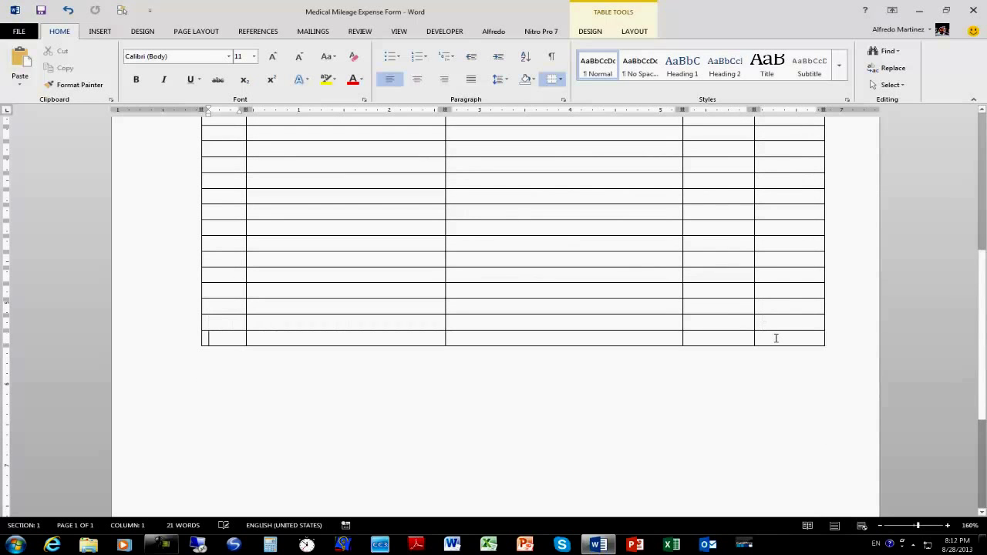
key("Tab")
key("Tab")
key("Tab")
key("Tab")
key("Tab")
key("Tab")
key("Tab")
key("Tab")
key("Tab")
key("Tab")
key("Tab")
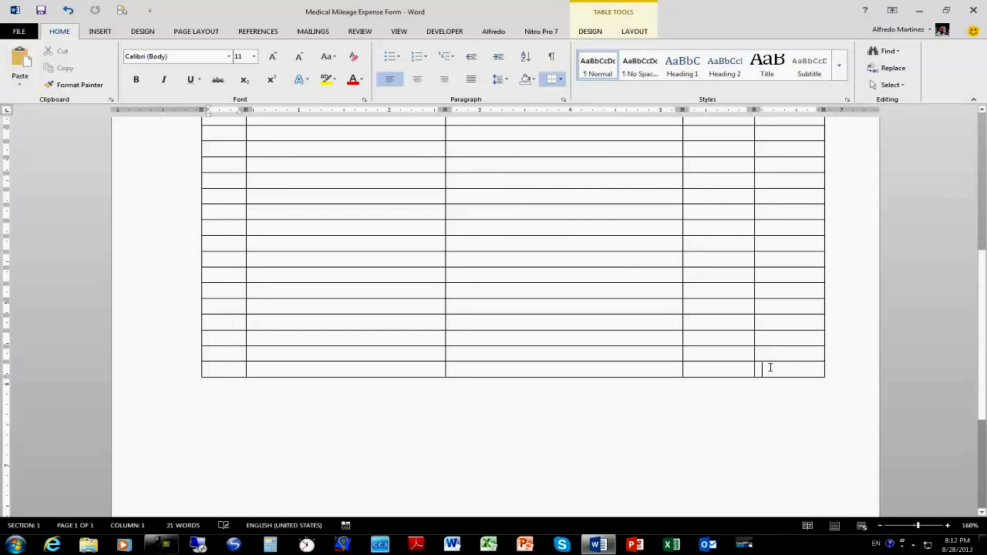
scroll(776, 348, "down", 4)
scroll(777, 348, "up", 3)
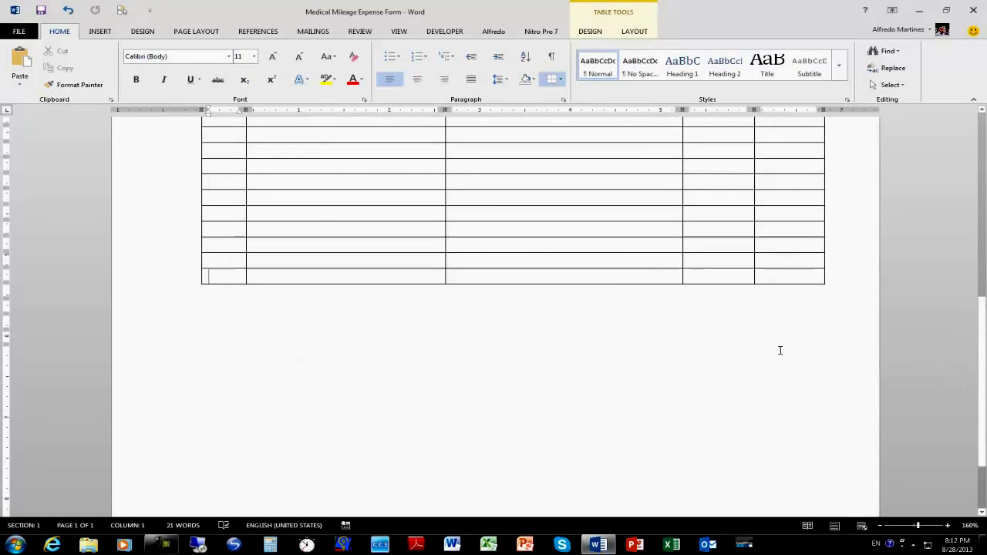
key("Tab")
key("Tab")
key("Tab")
key("Tab")
key("Tab")
key("Tab")
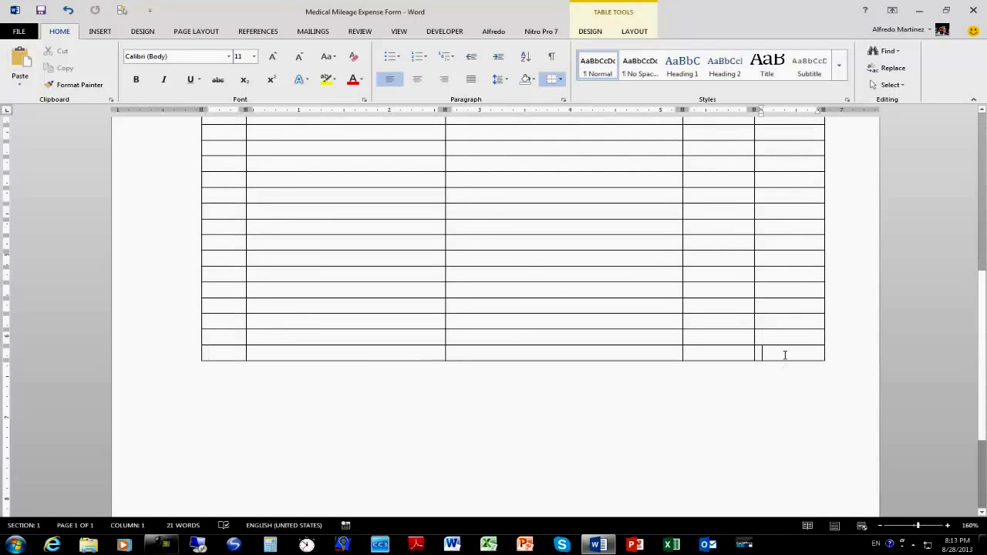
key("Tab")
key("Tab")
key("Tab")
key("Tab")
key("Tab")
key("Tab")
key("Tab")
key("Tab")
key("Tab")
key("Tab")
key("Tab")
key("Tab")
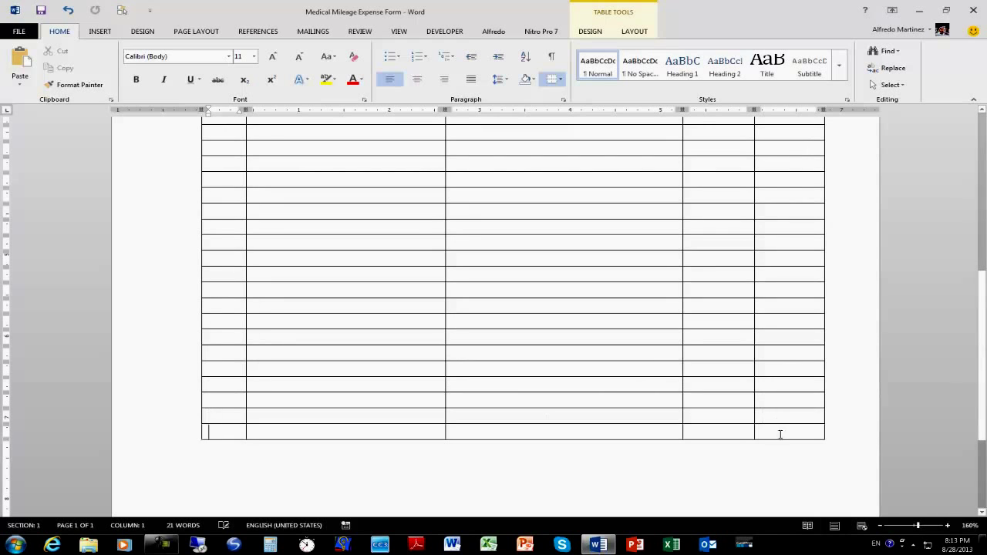
key("Tab")
scroll(778, 432, "down", 3)
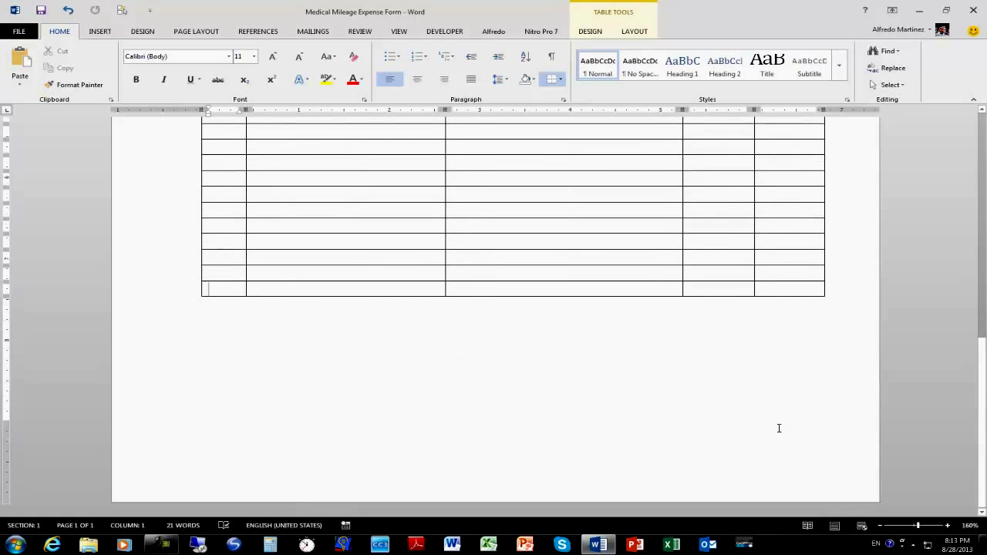
key("Tab")
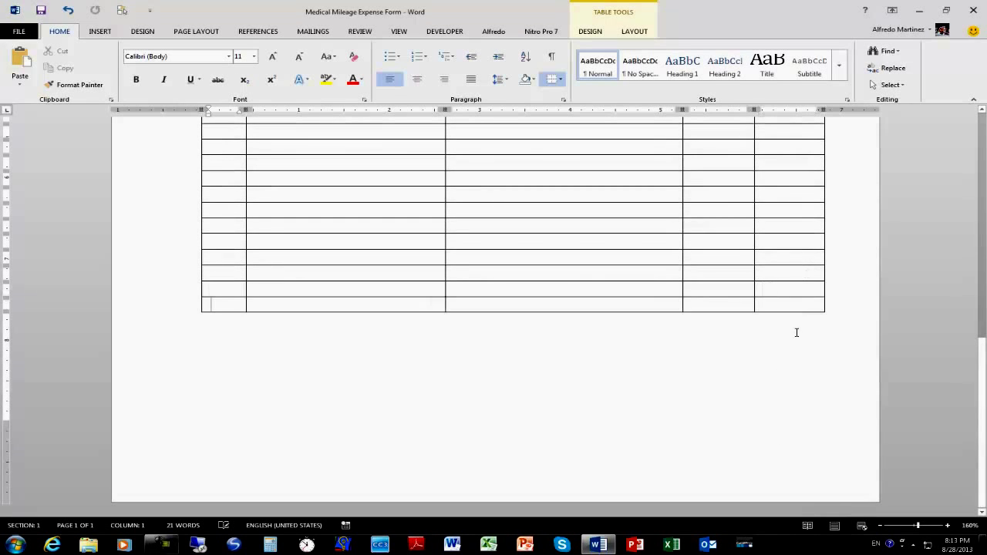
left_click(777, 307)
key("Tab")
key("Tab")
left_click(780, 335)
key("Tab")
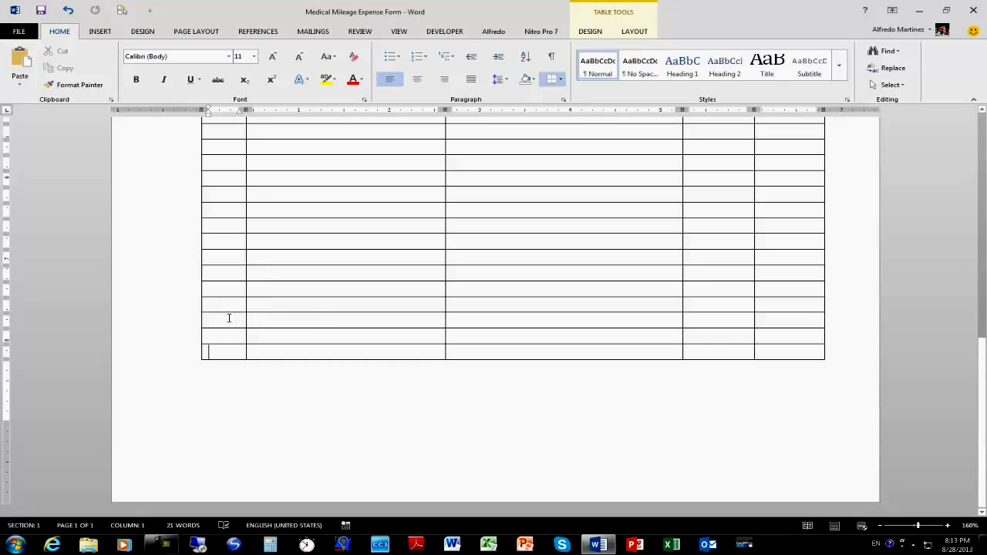
Check the table's fit on the page in the print preview, and add two more blank rows at its end
key("ctrl+p")
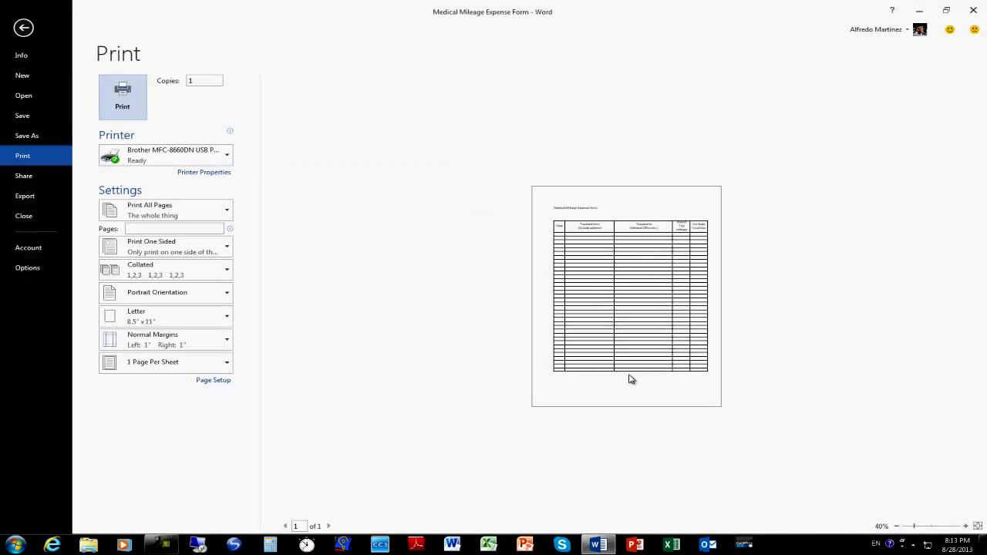
key("Escape")
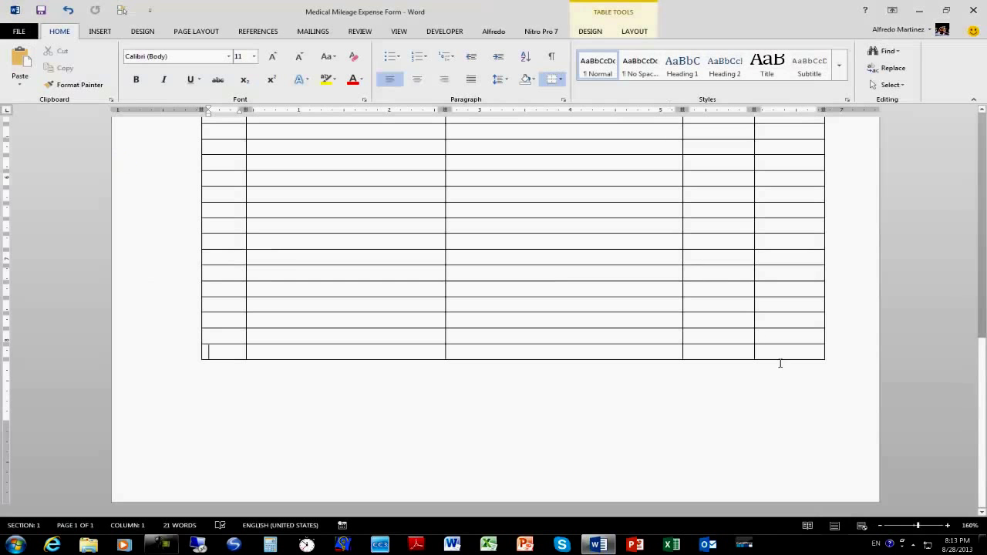
key("Tab")
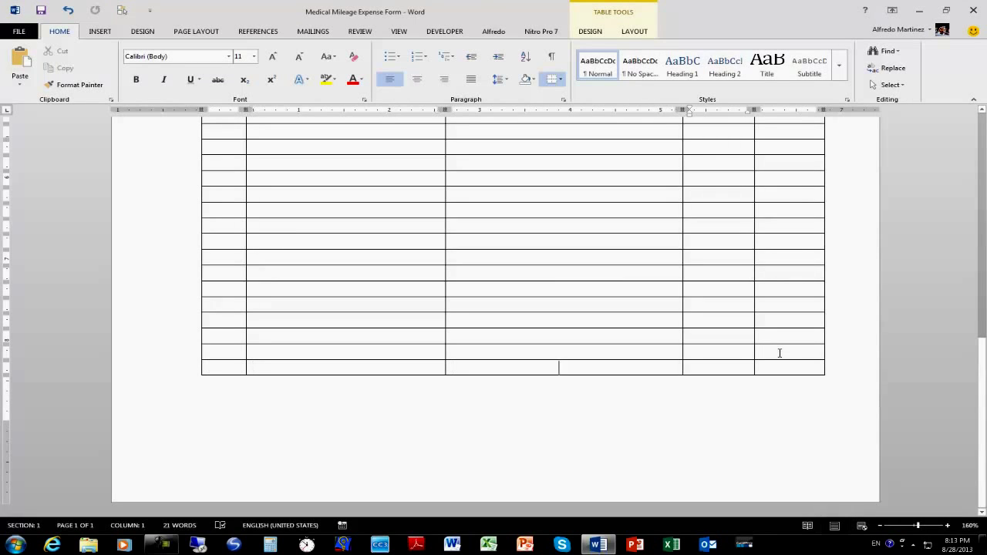
key("Tab")
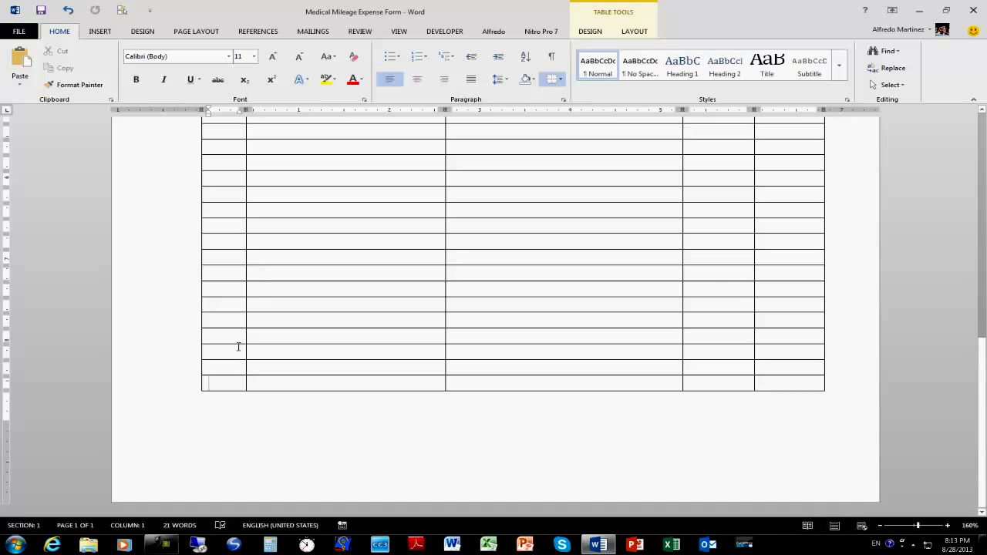
Merge the Date, "Traveled from" and "Traveled to" cells in the fourth row from the table's end
left_click_drag(234, 336, 745, 328)
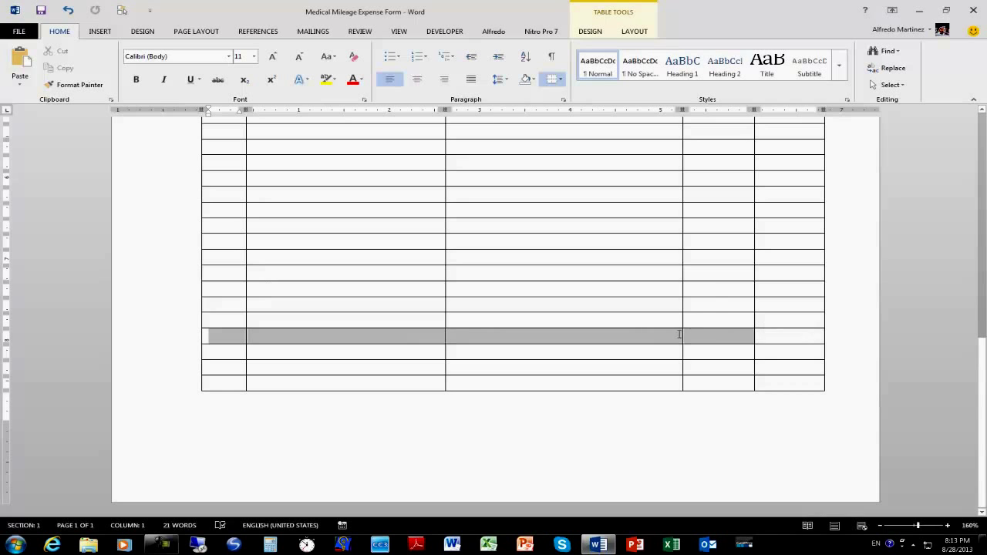
left_click_drag(680, 334, 666, 335)
scroll(666, 333, "up", 5)
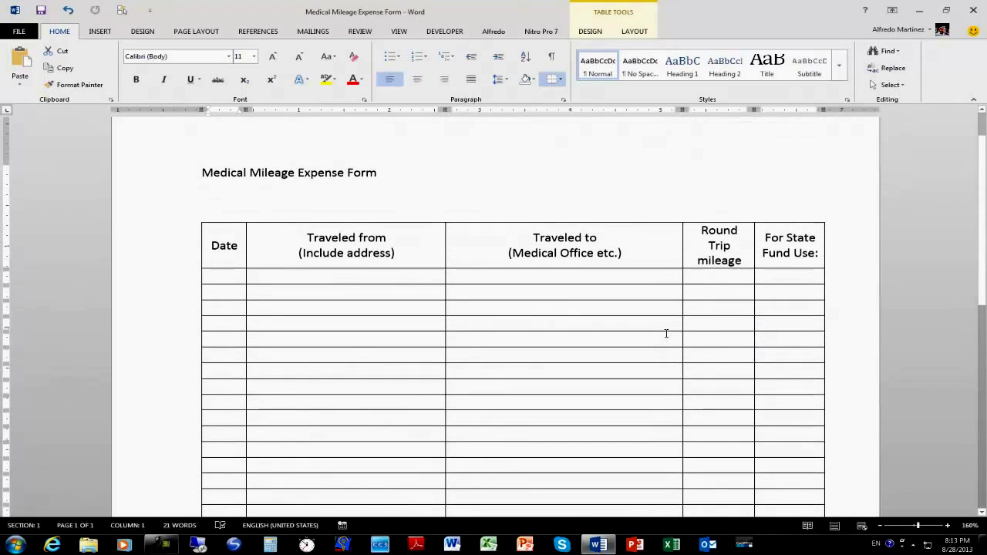
scroll(666, 333, "down", 2)
scroll(660, 330, "down", 1)
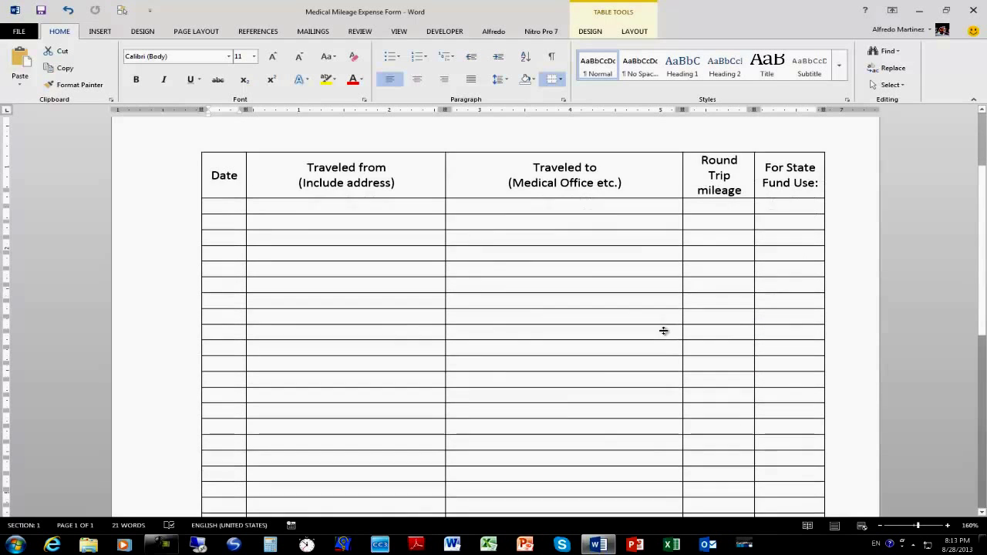
scroll(664, 331, "down", 4)
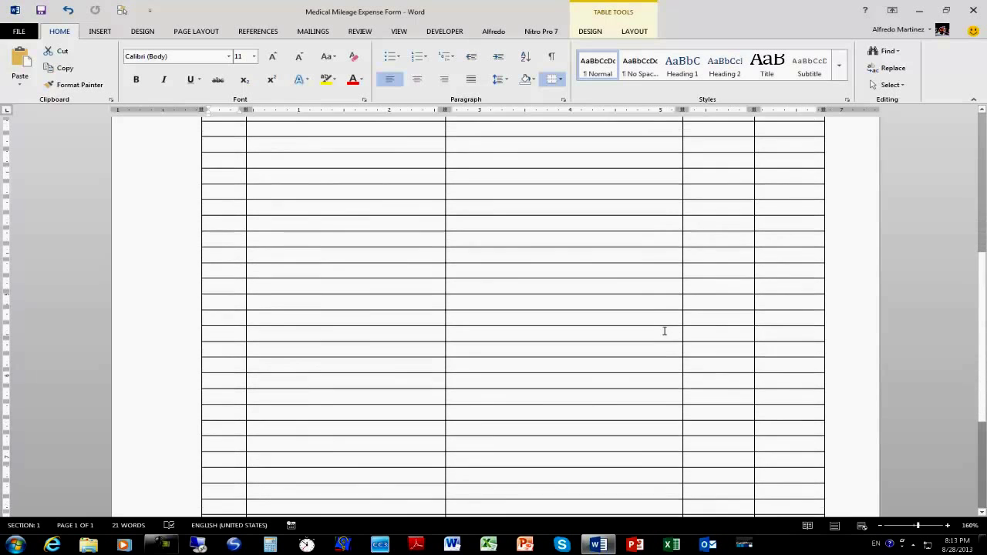
scroll(664, 331, "down", 4)
scroll(496, 352, "down", 2)
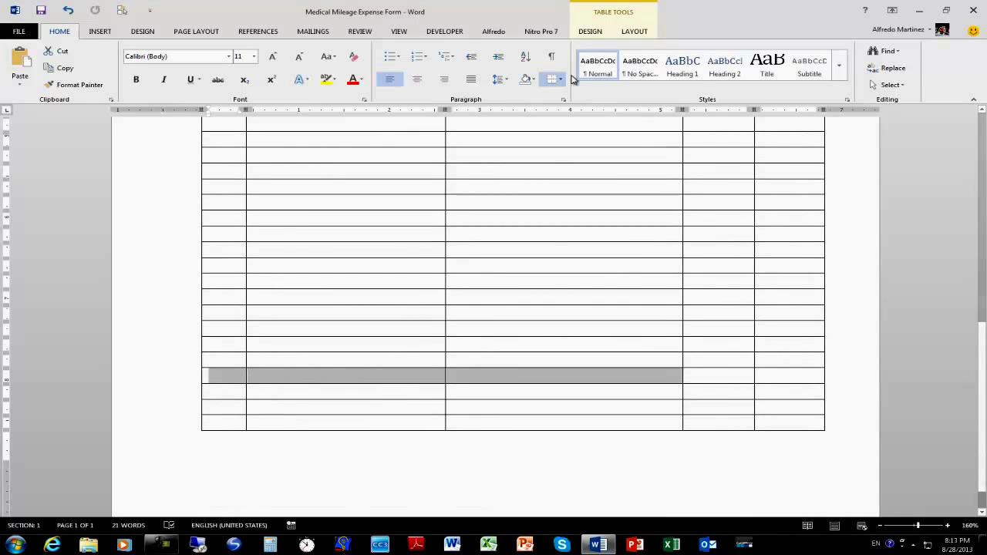
left_click(634, 32)
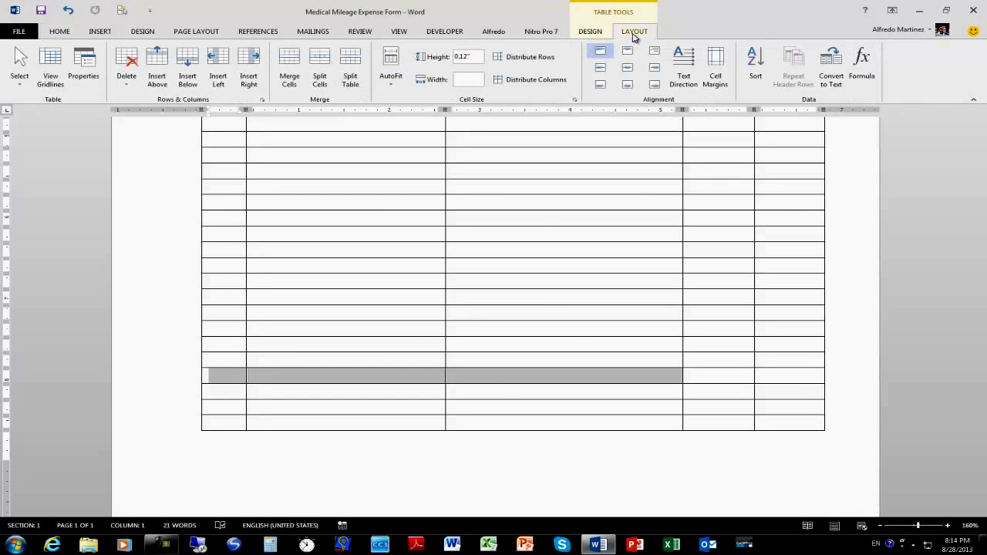
left_click(592, 33)
left_click(646, 32)
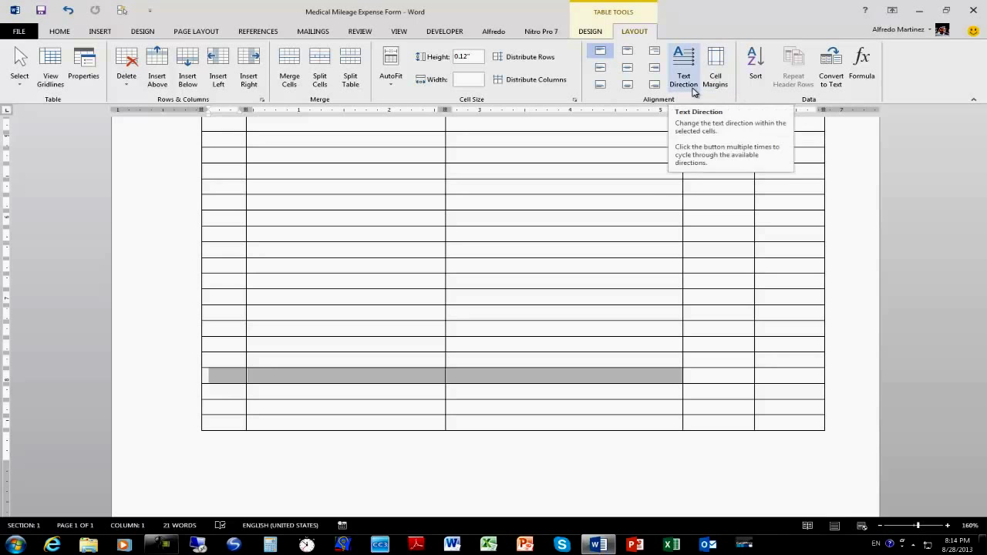
left_click(590, 33)
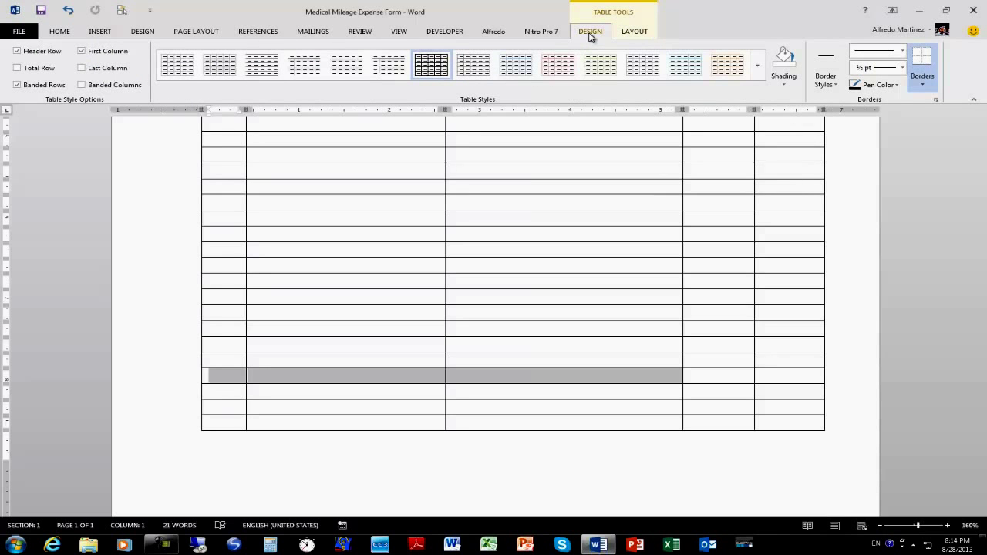
left_click(627, 34)
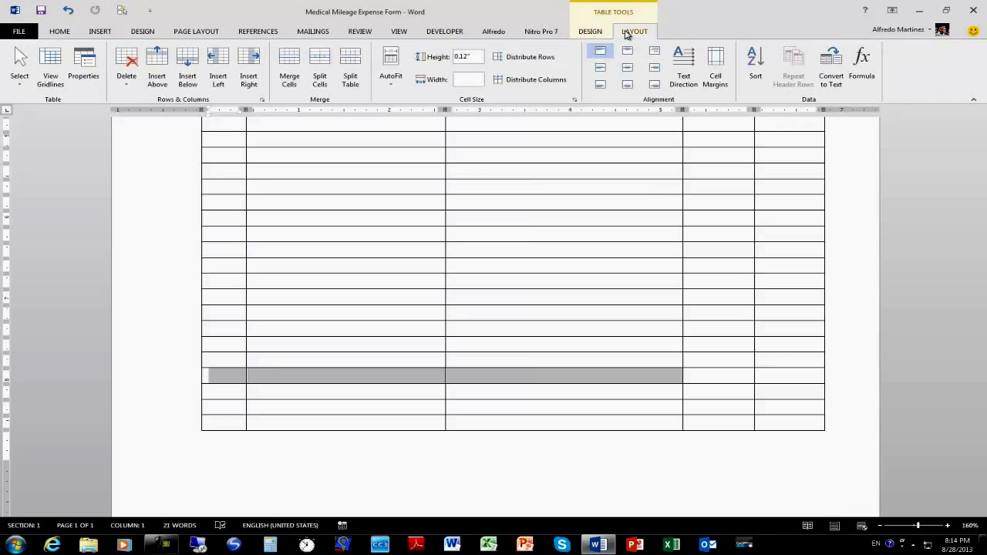
left_click(288, 74)
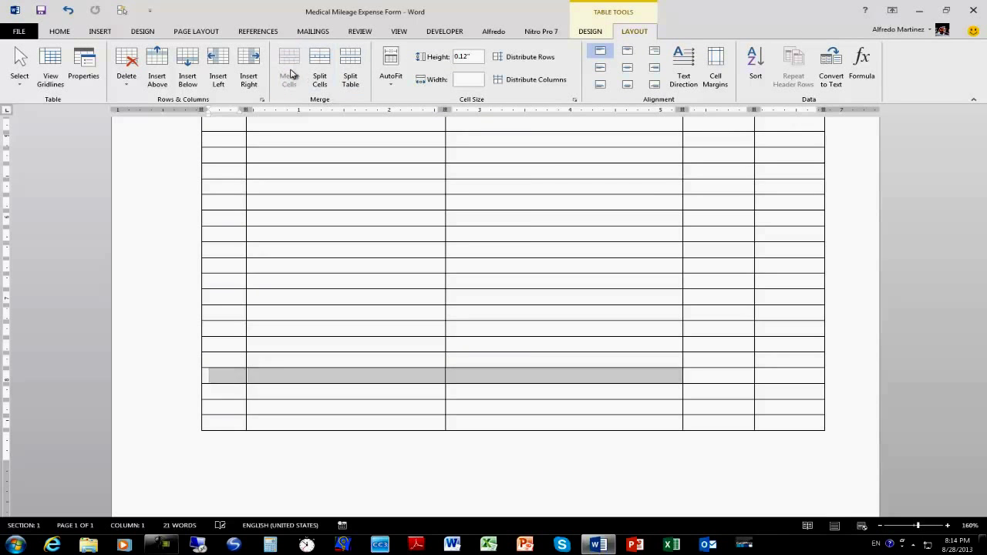
left_click(596, 376)
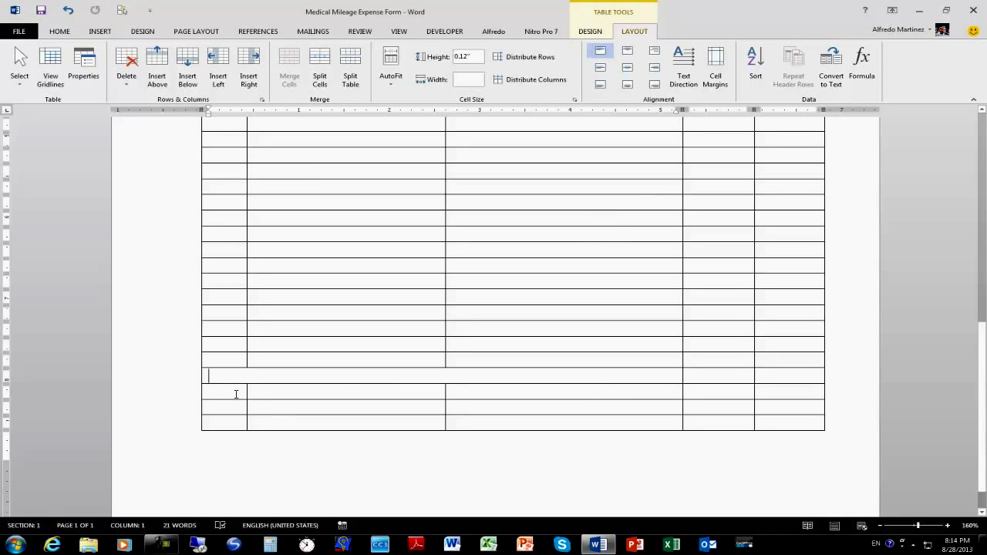
Merge the first three cells within each of the table's last three rows, one row at a time
left_click_drag(240, 394, 545, 393)
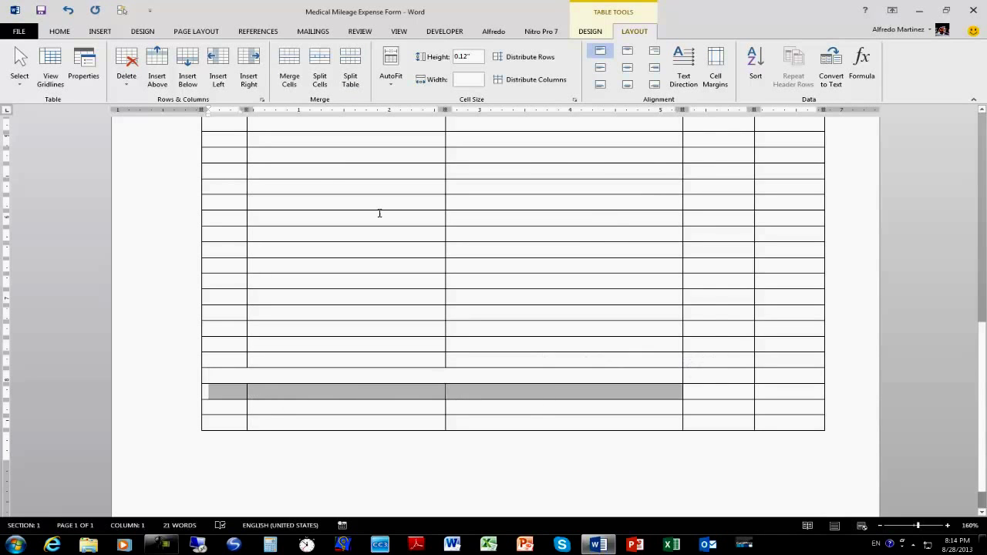
left_click(289, 69)
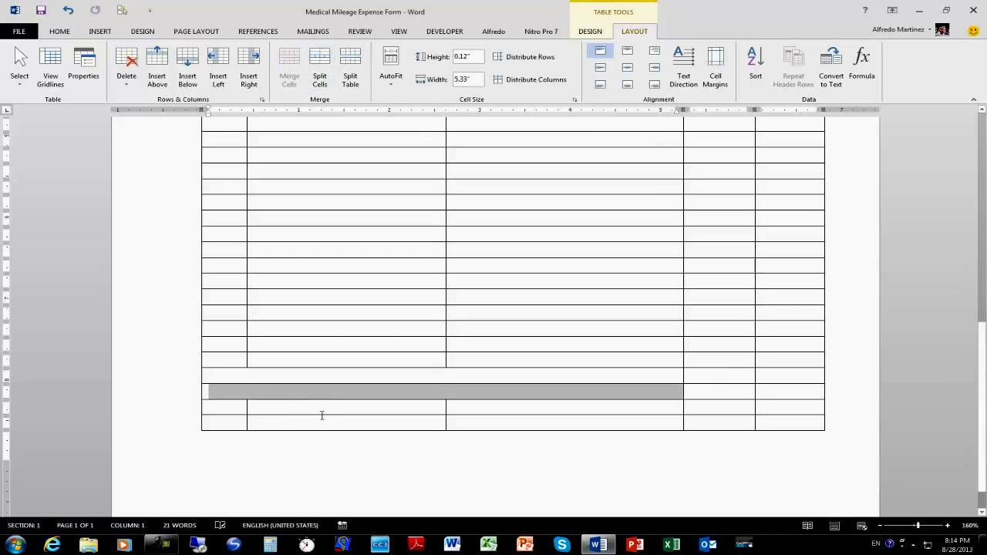
left_click_drag(229, 409, 554, 405)
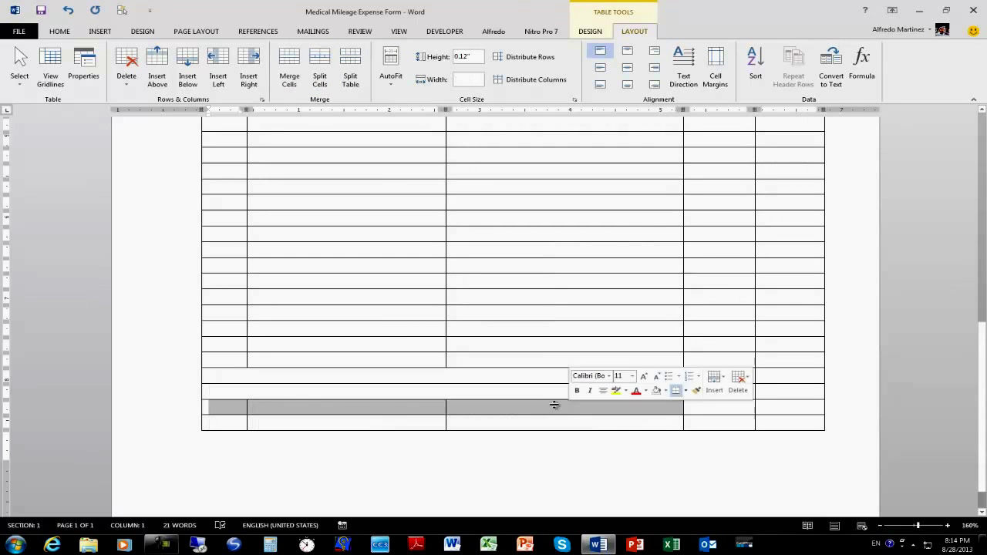
left_click(289, 70)
left_click_drag(227, 424, 522, 423)
left_click(289, 70)
left_click(554, 294)
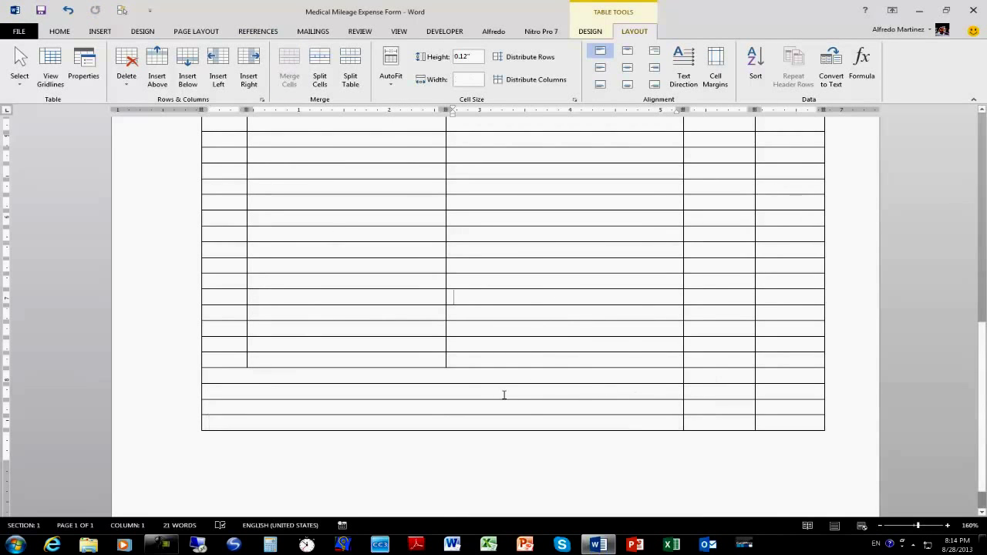
Right-align the uppermost of the four merged cells at the table's end
left_click(461, 380)
left_click(67, 32)
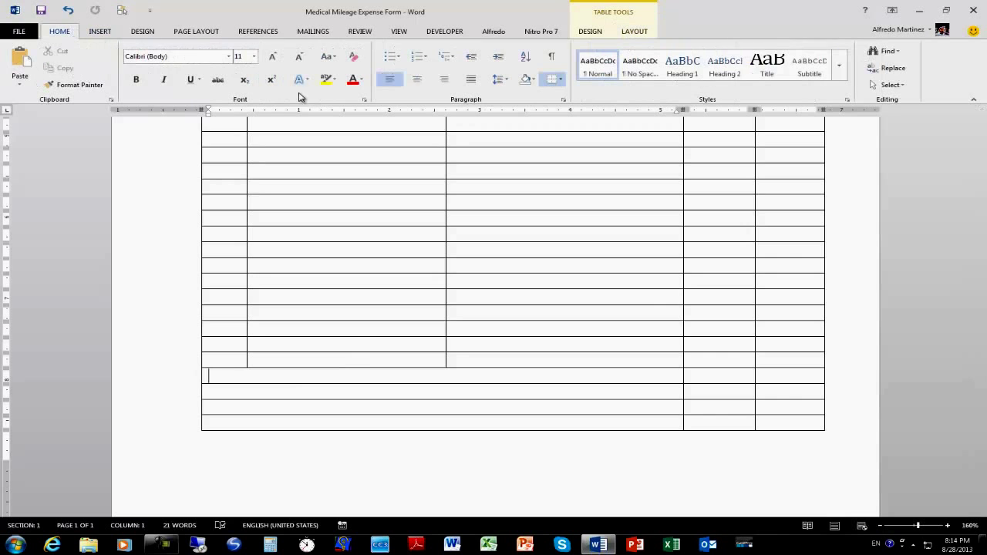
left_click(443, 79)
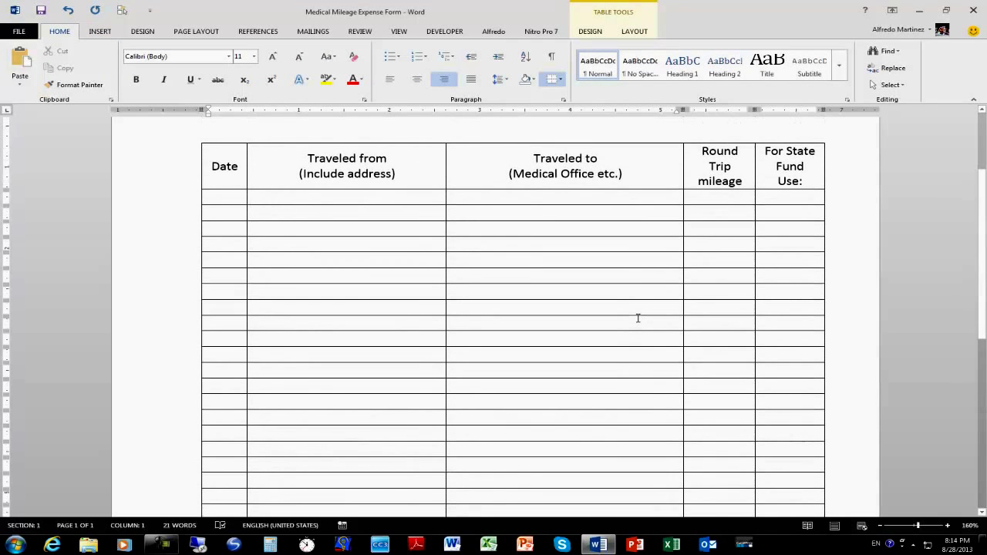
scroll(638, 317, "down", 5)
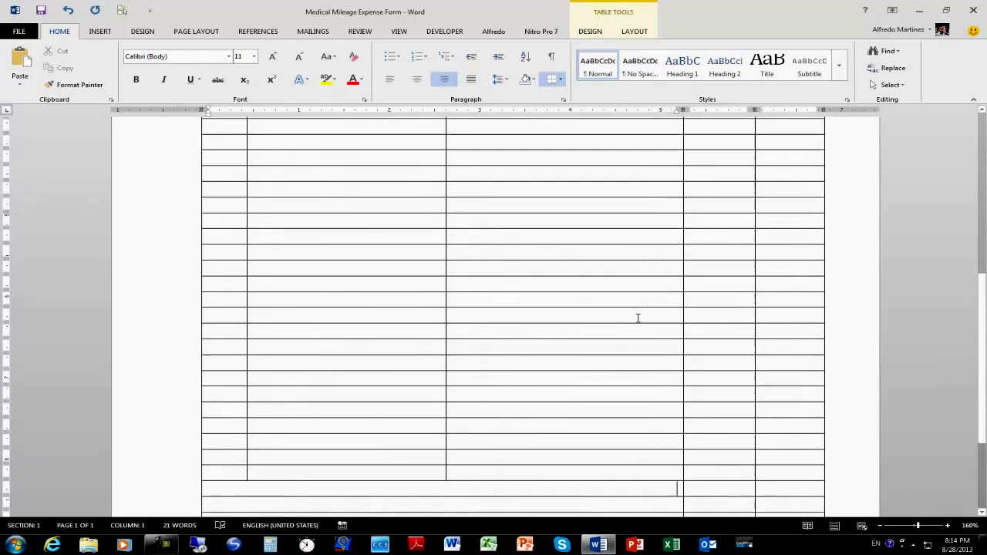
Label the uppermost merged cell at the table's end "Total Mileage Round Trip"
type("T")
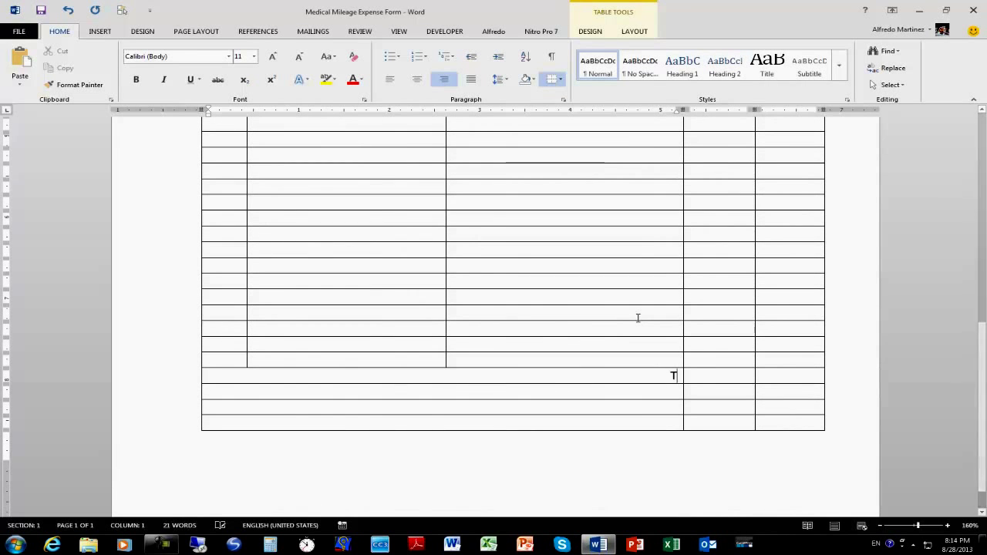
type("otal Mileage")
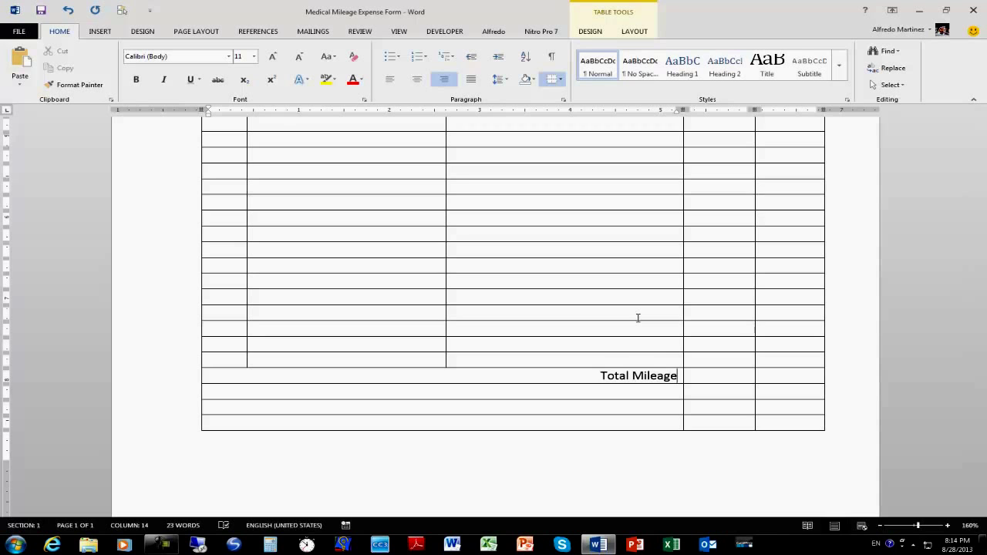
type(" Rou")
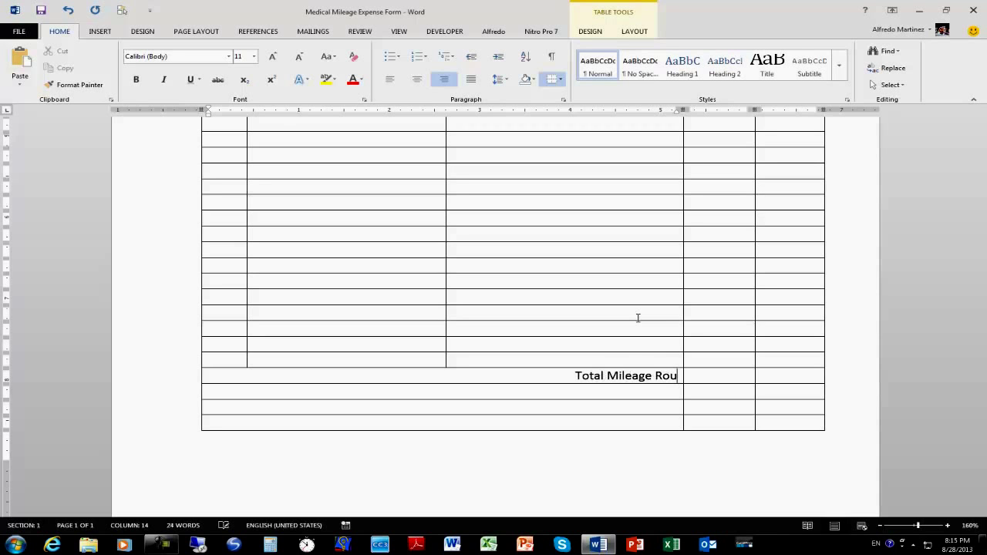
type("nd Trip")
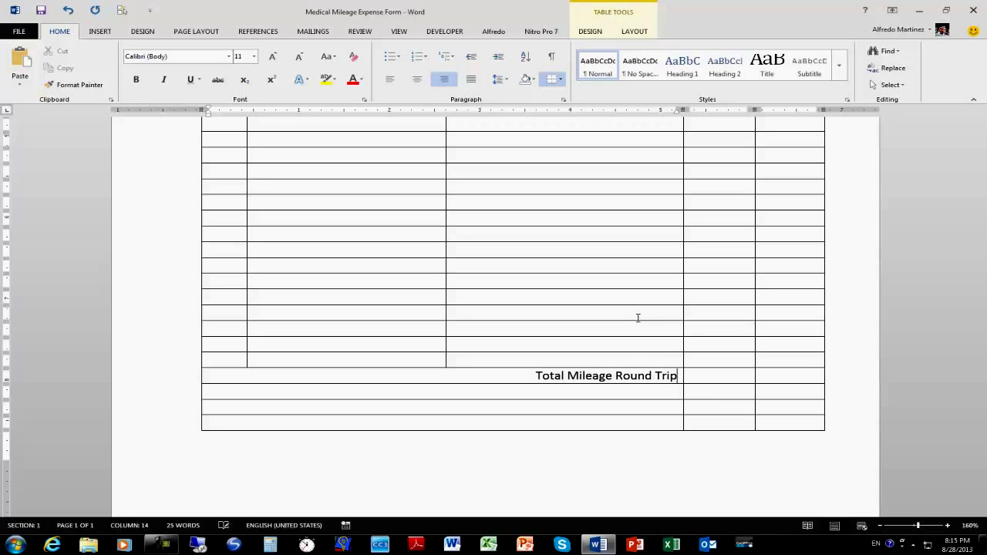
left_click(711, 377)
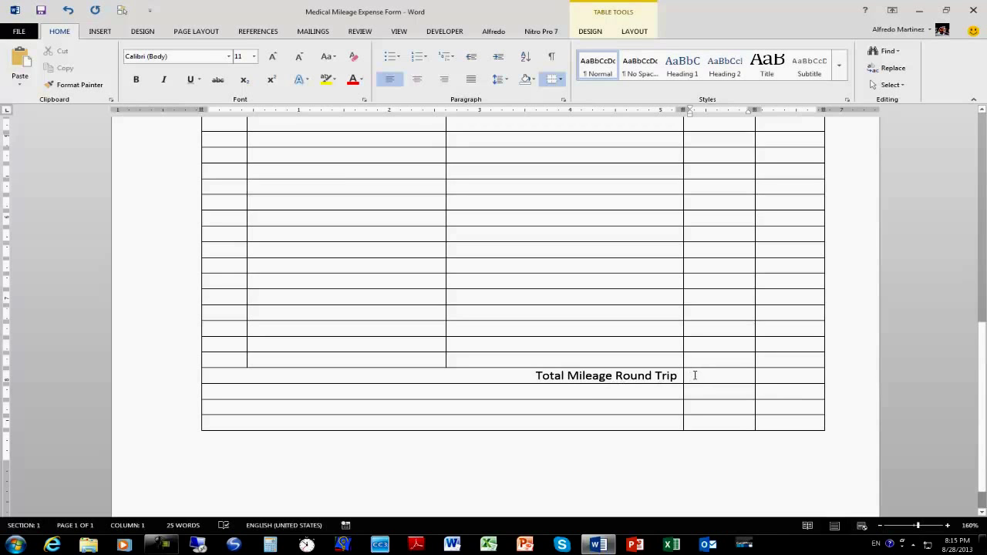
Enter the right-aligned label "Rate" in the merged cell below "Total Mileage Round Trip"
left_click(604, 392)
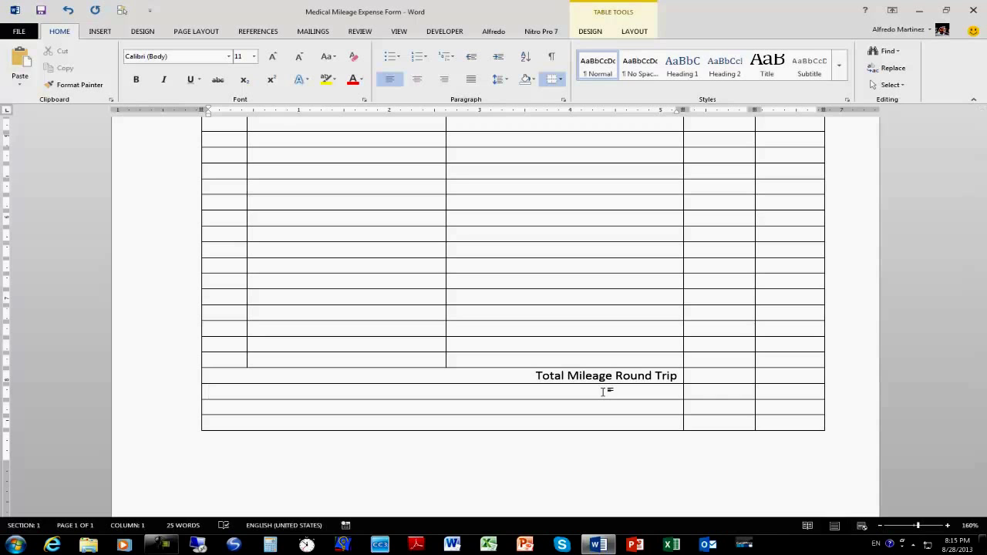
type("te")
key("ctrl+r")
left_click(713, 392)
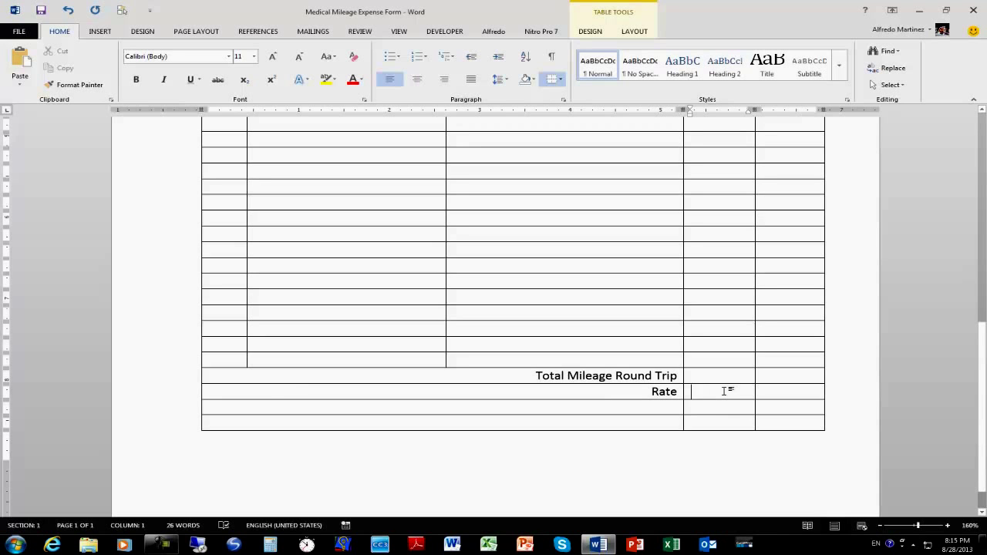
Enter the right-aligned label "Sub Total" in the merged cell below "Rate"
left_click(625, 410)
key("ctrl+r")
type("Sub")
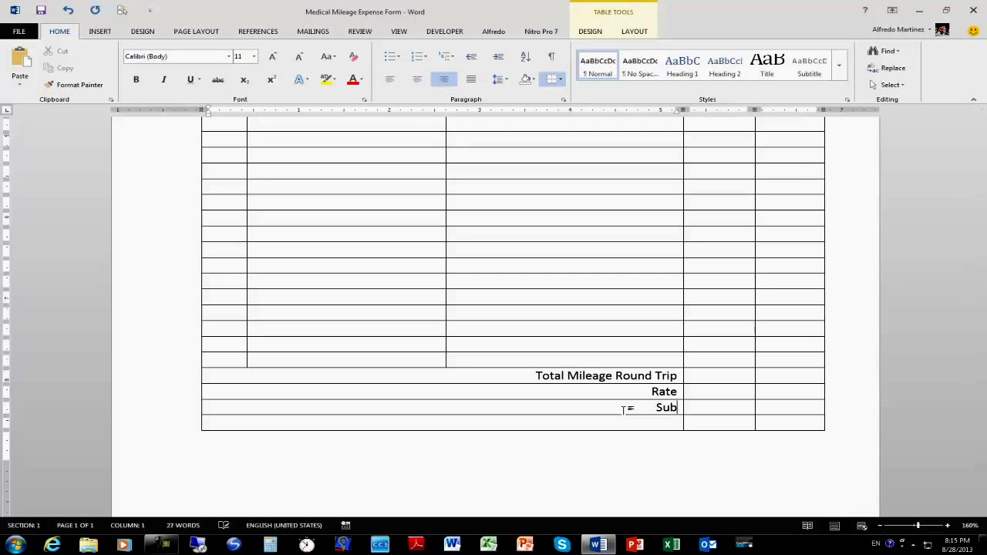
type("Total")
Enter the right-aligned label "Total Reimburse" in the table's last merged cell
left_click(648, 423)
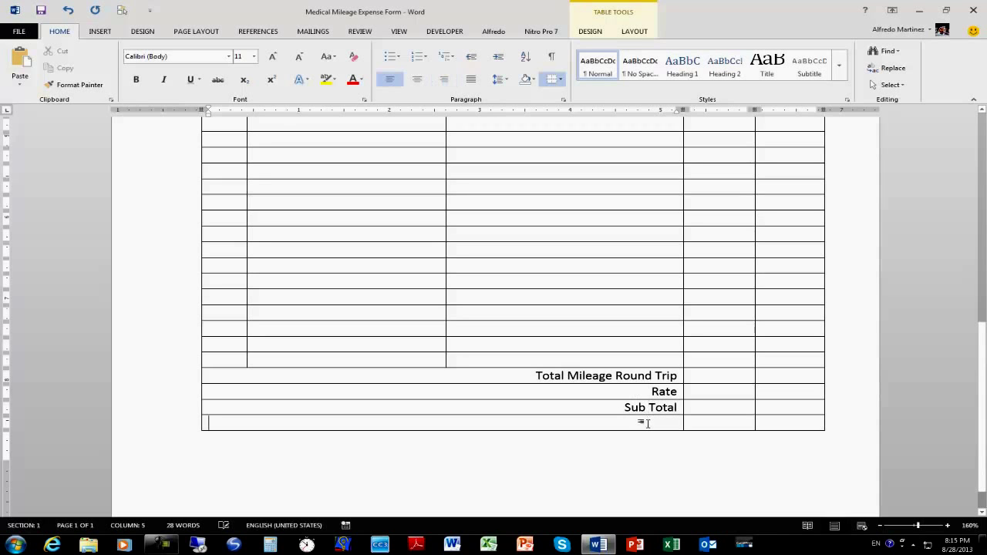
key("ctrl+r")
type("T")
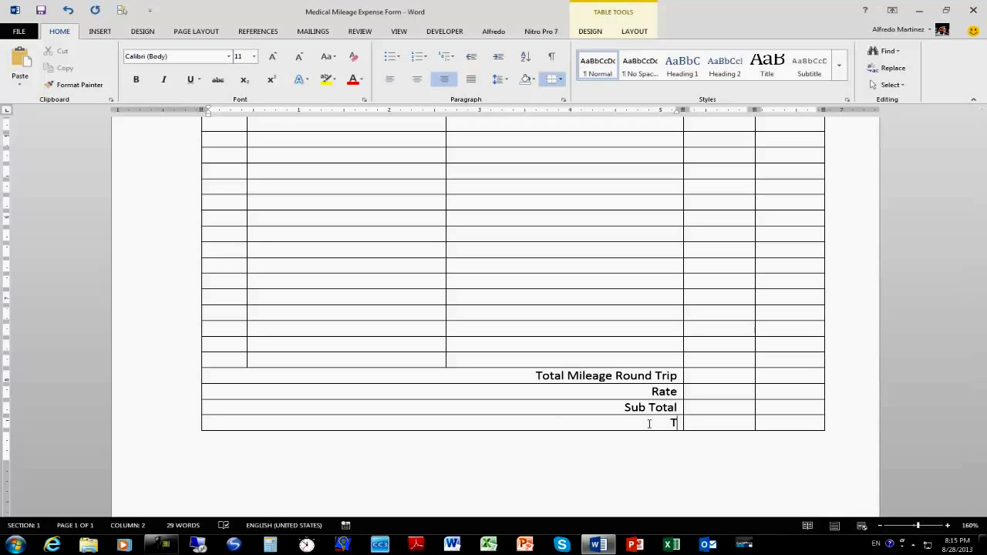
type("otal Reimburse")
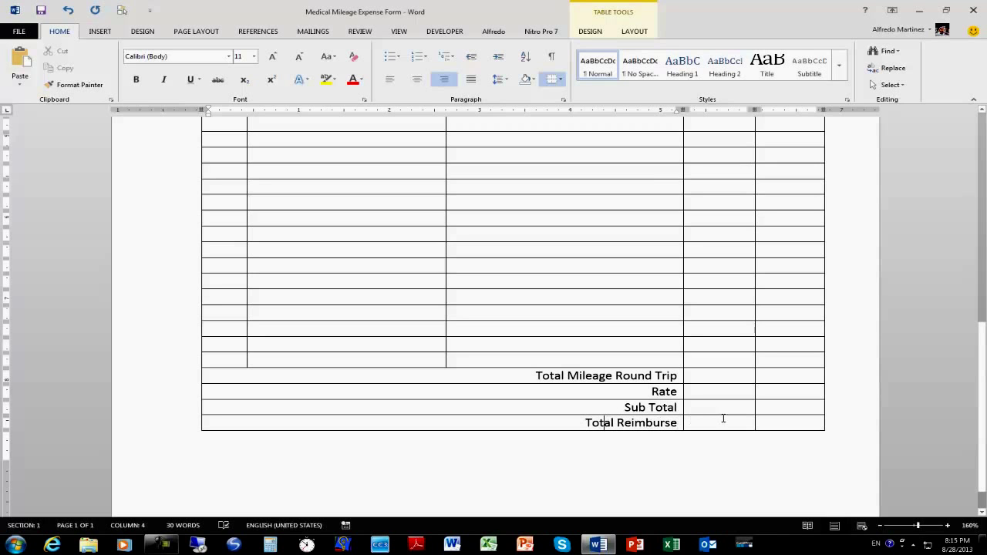
left_click(715, 376)
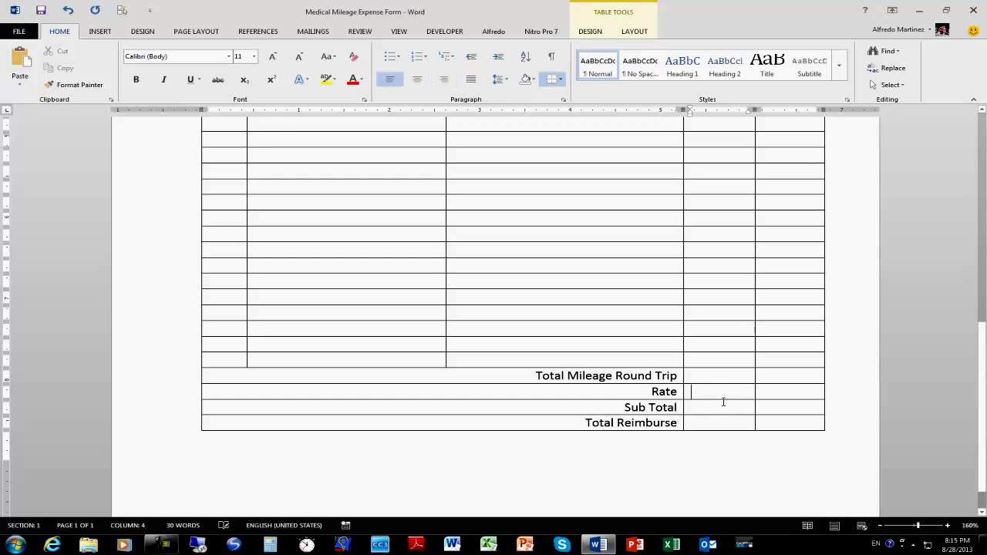
Center and underline the title "Medical Mileage Expense Form" above the table and enlarge it to 18 pt
scroll(492, 378, "up", 5)
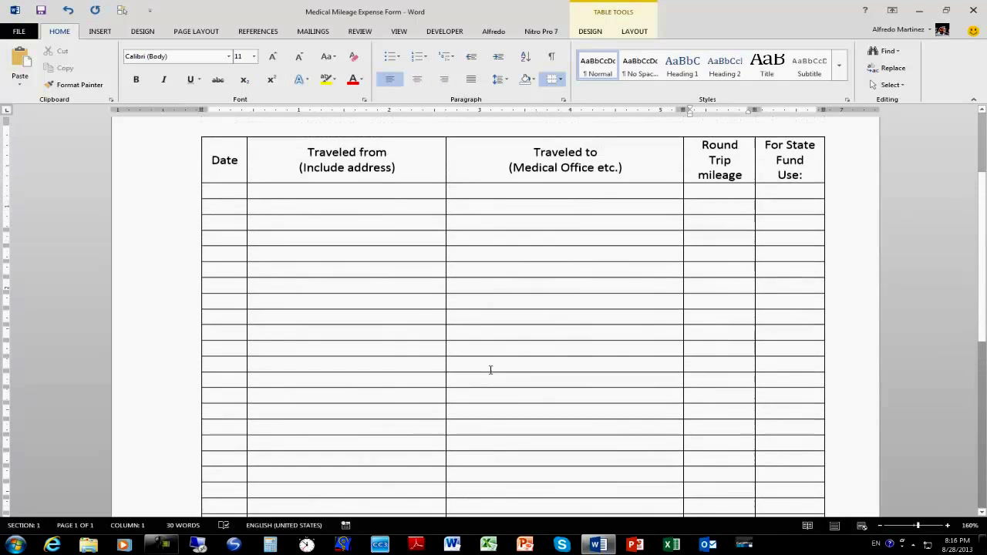
scroll(348, 233, "down", 5)
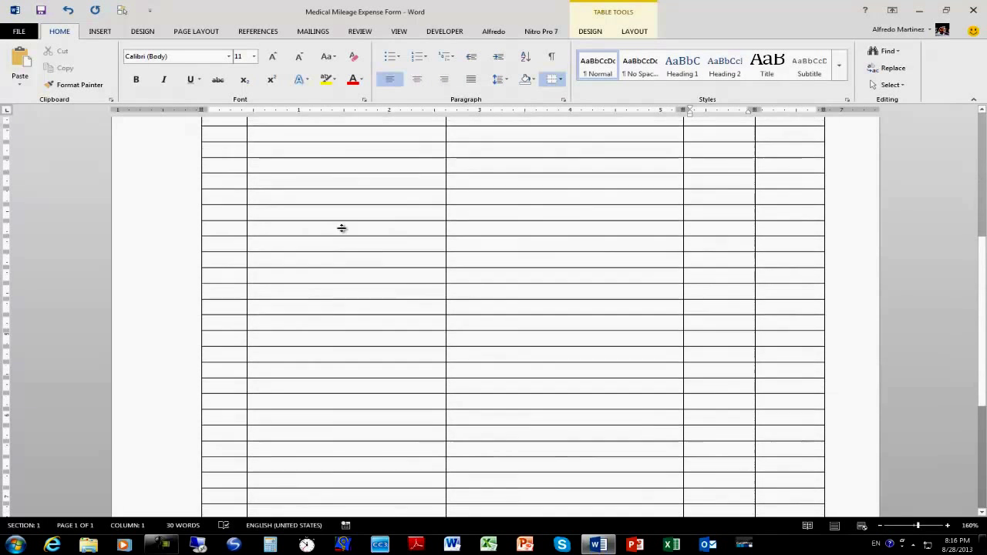
scroll(357, 347, "down", 1)
scroll(360, 347, "up", 6)
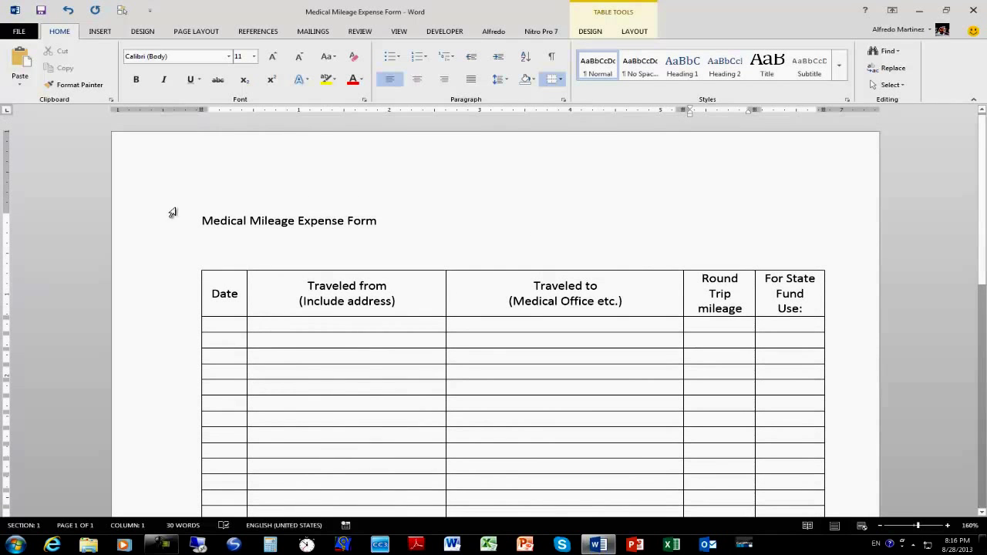
left_click(163, 222)
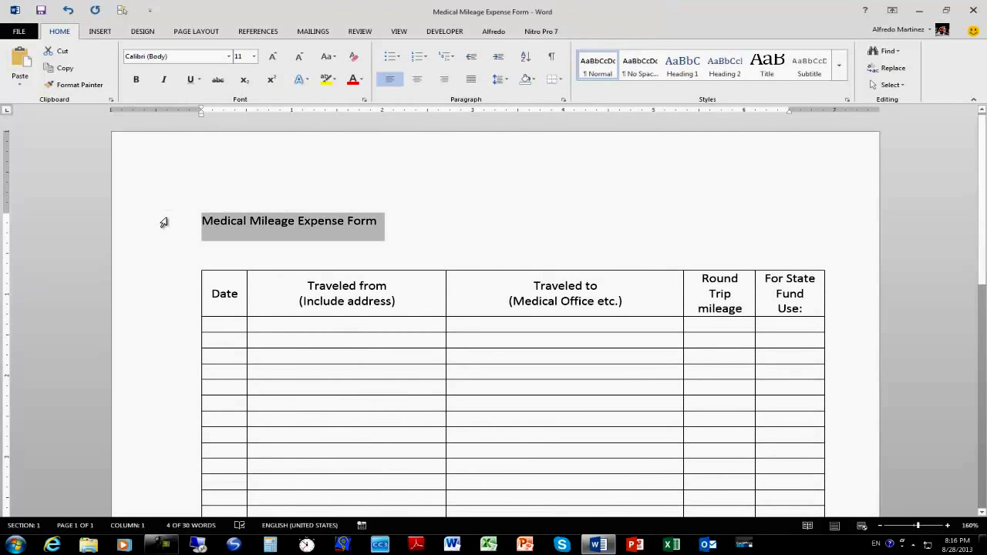
key("ctrl+e")
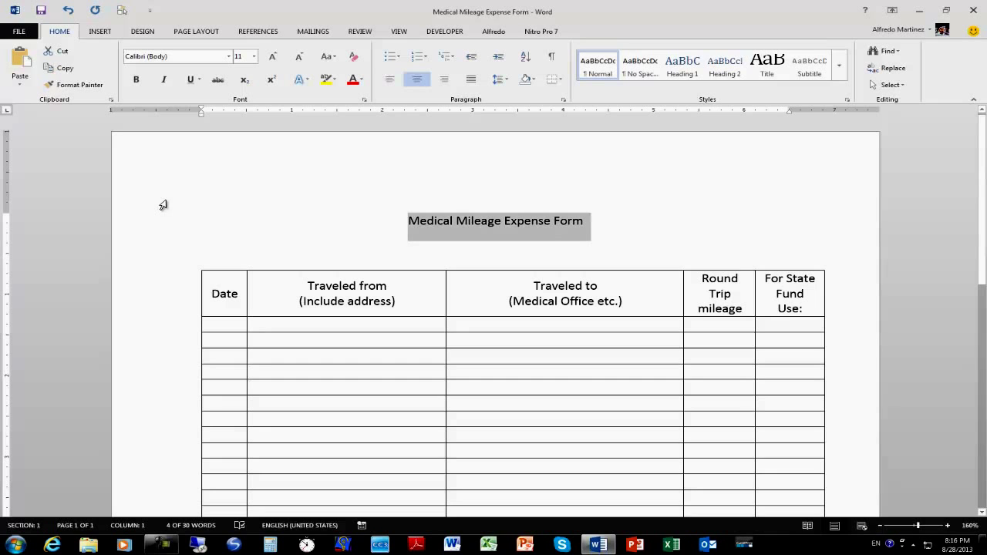
key("ctrl+u")
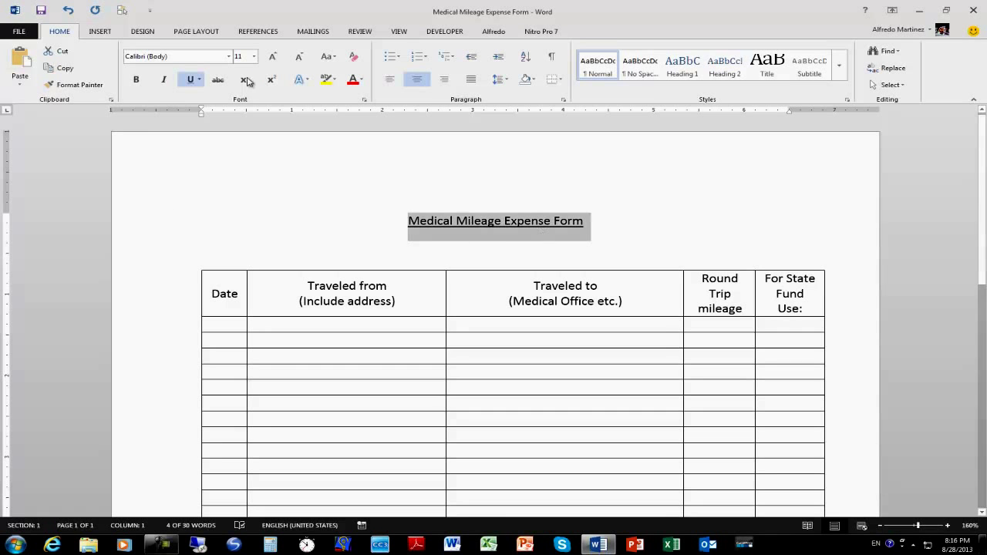
left_click(273, 58)
left_click(274, 59)
left_click(274, 58)
left_click(274, 59)
Remove the blank line between the title and the table, and check the page in the print preview
left_click(650, 222)
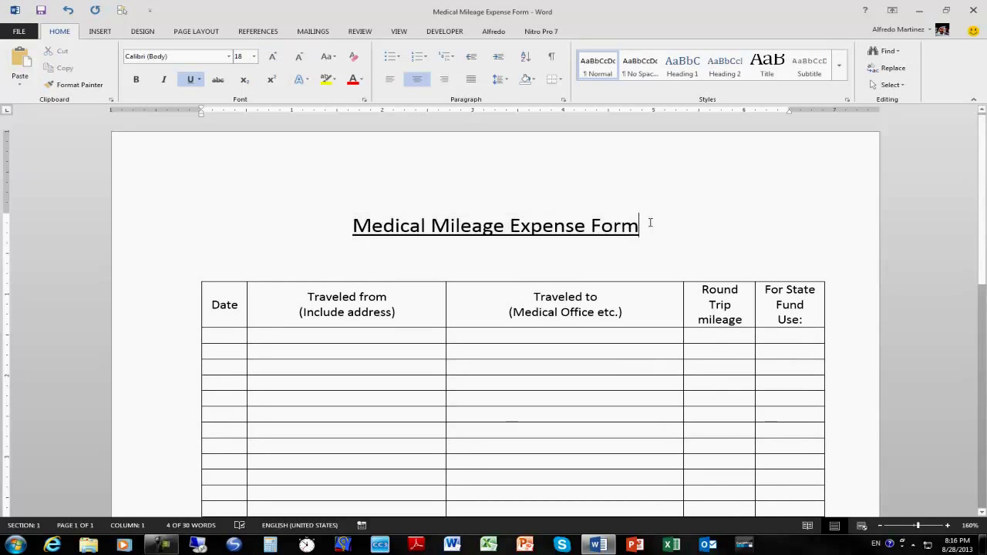
key("Delete")
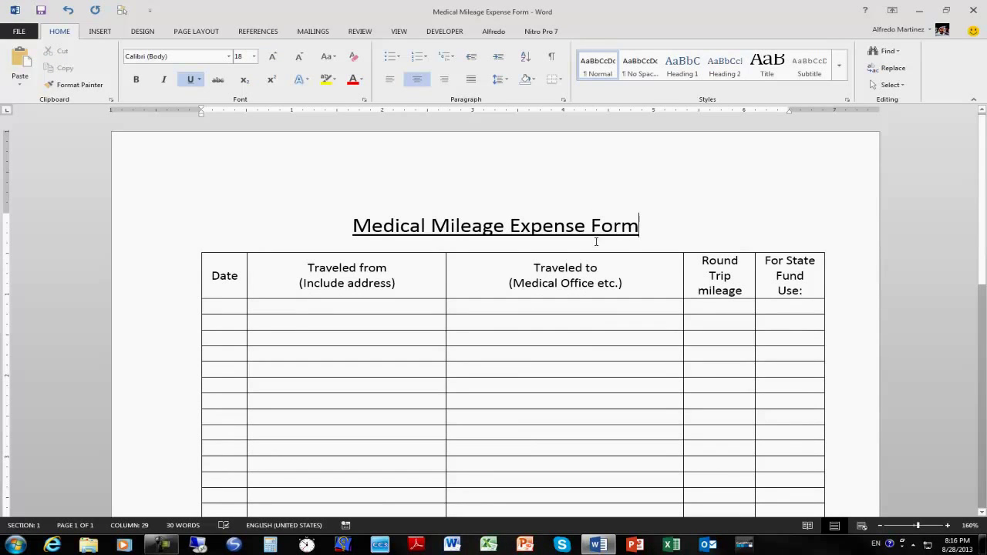
scroll(564, 316, "down", 5)
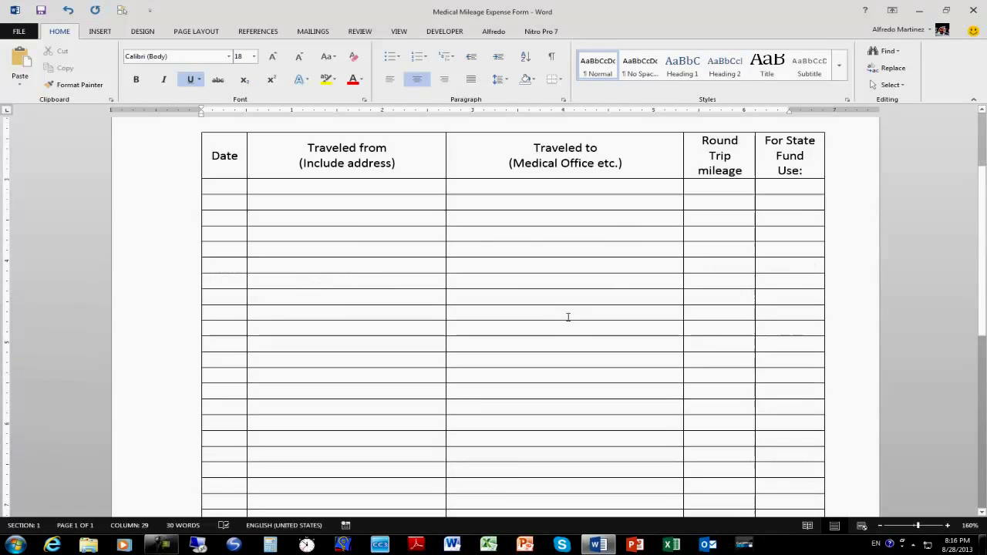
scroll(569, 318, "down", 3)
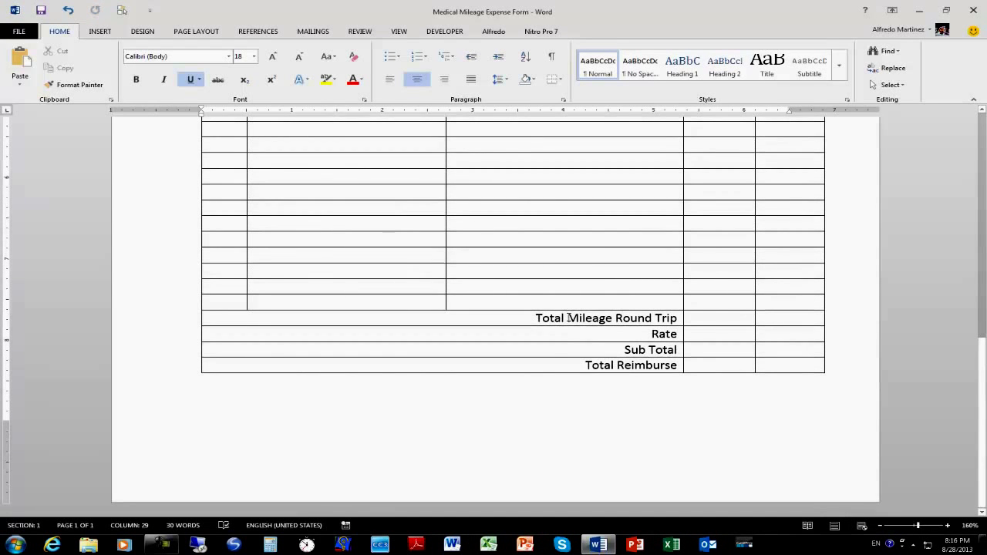
key("ctrl+p")
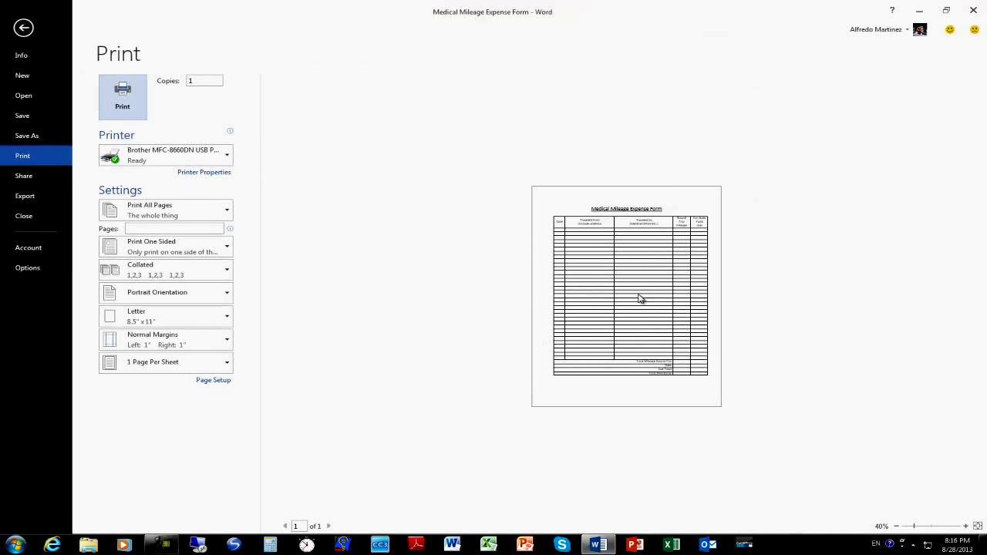
left_click(24, 28)
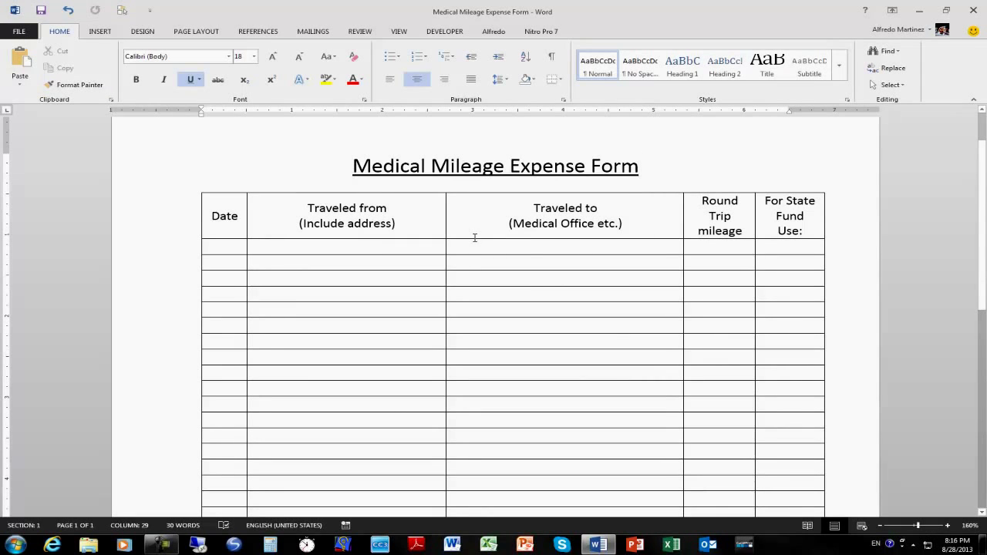
Select the whole table and remove all of its borders
left_click(309, 210)
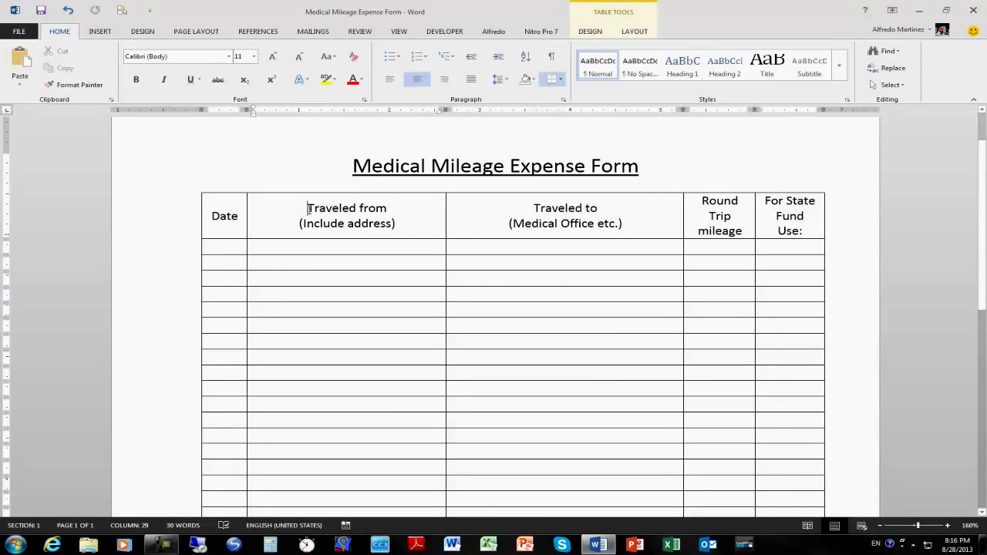
left_click(589, 33)
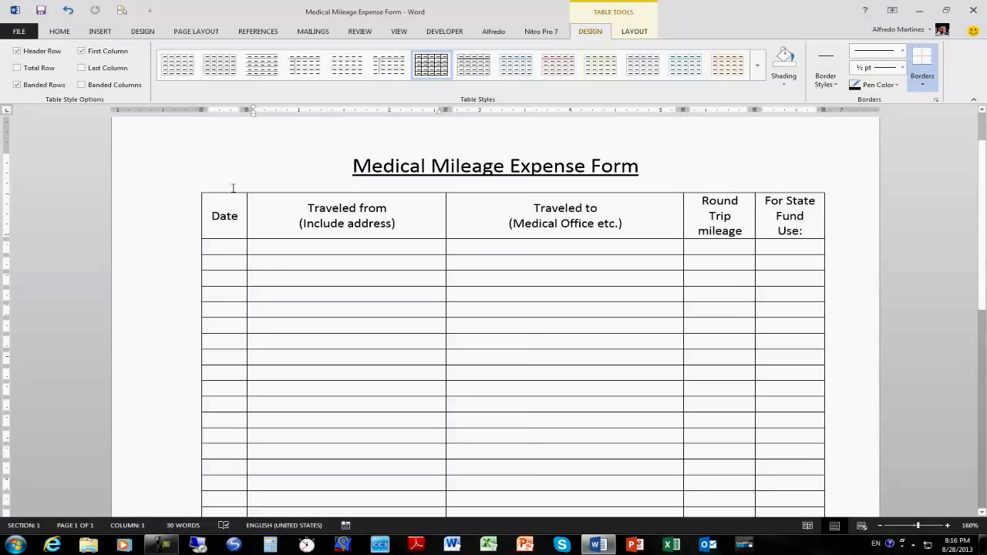
left_click(634, 33)
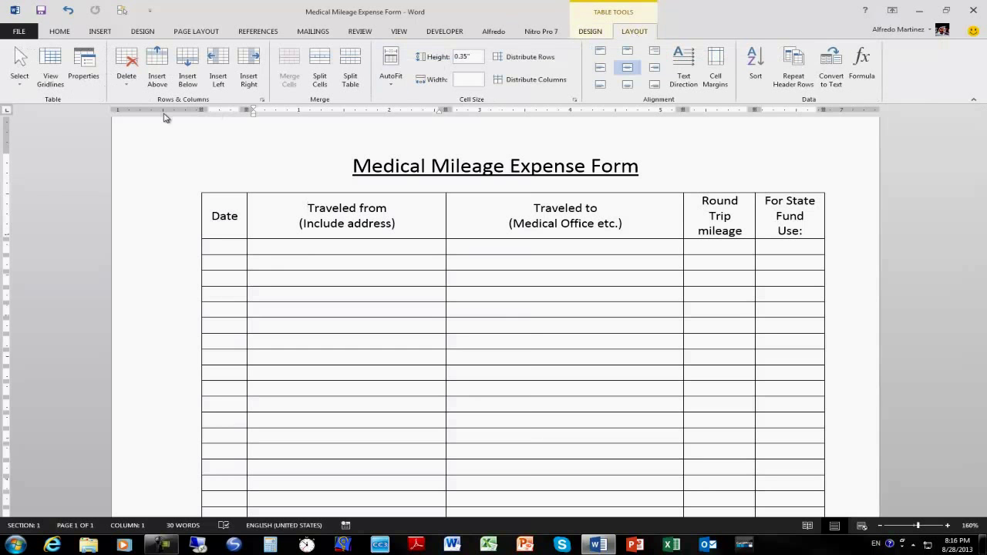
left_click(17, 84)
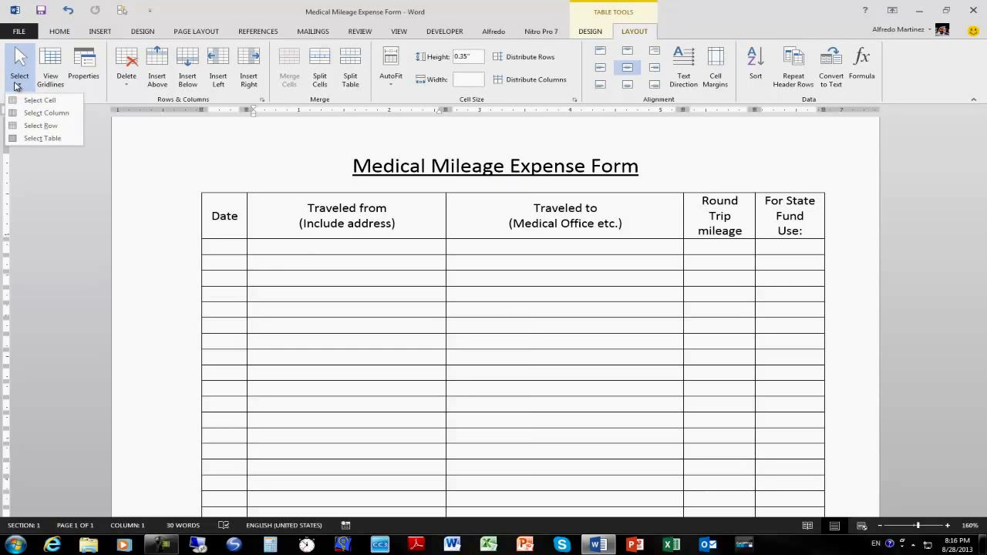
left_click(37, 139)
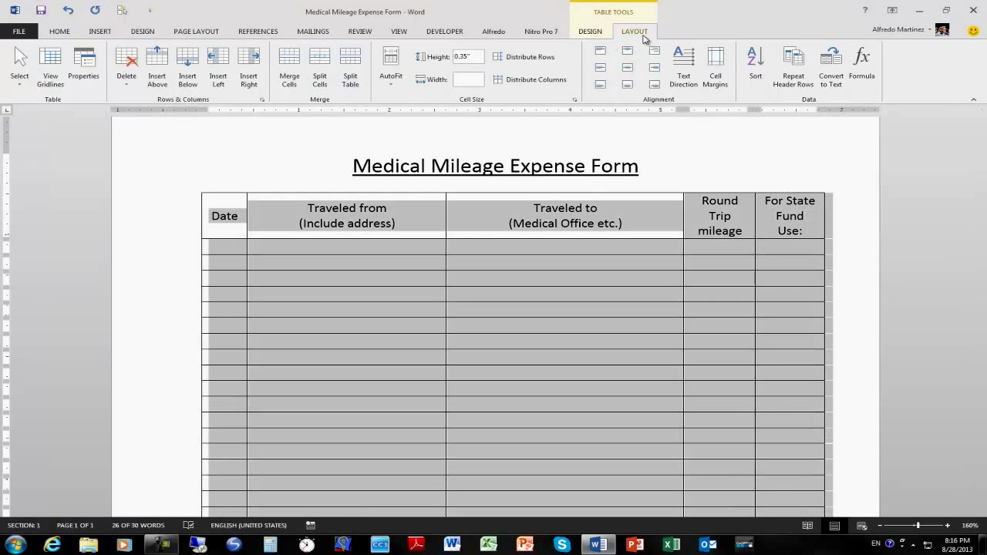
left_click(592, 33)
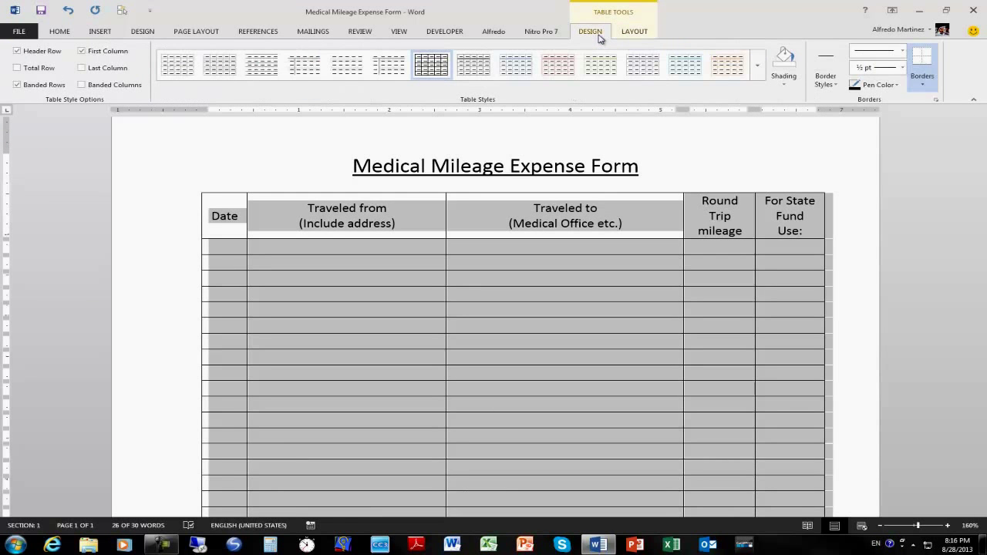
left_click(830, 85)
left_click(831, 85)
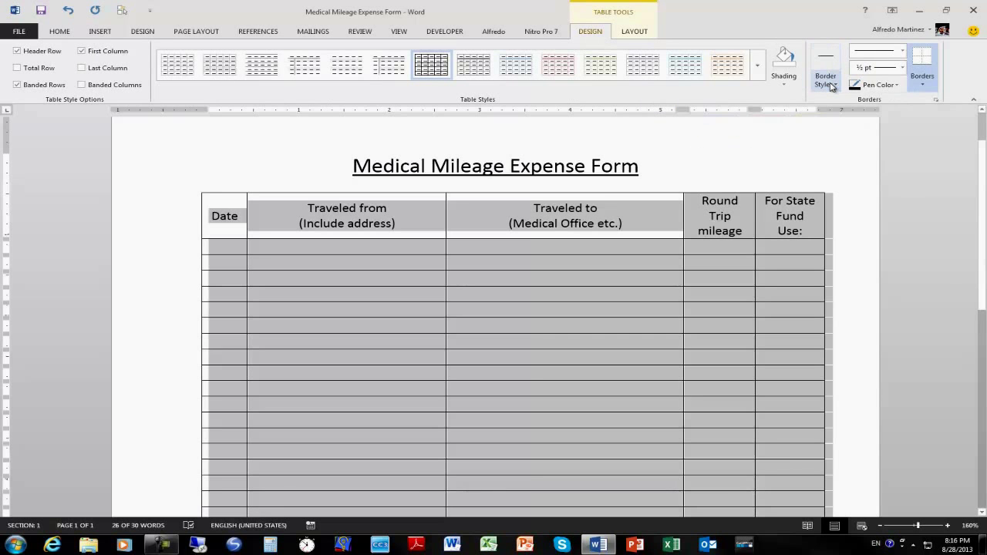
left_click(926, 85)
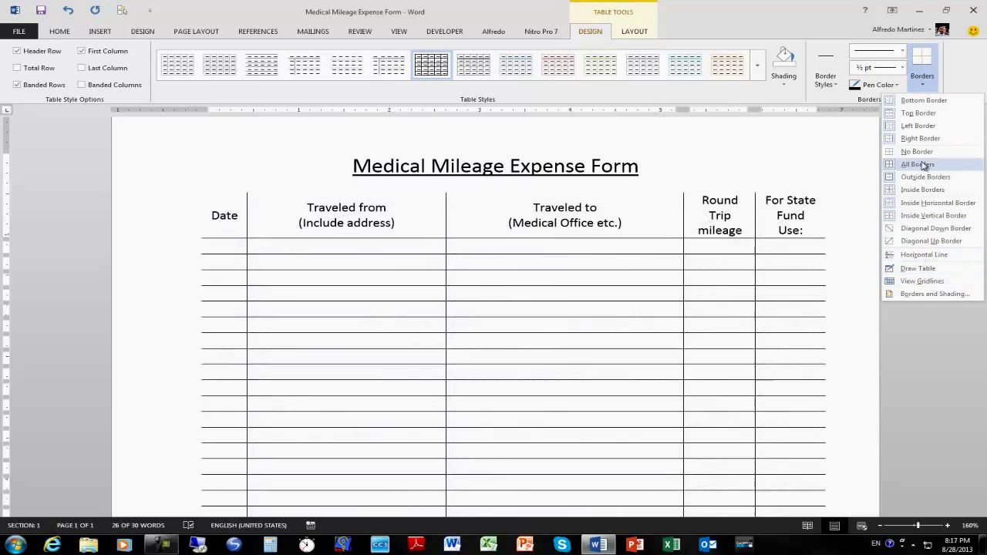
left_click(923, 156)
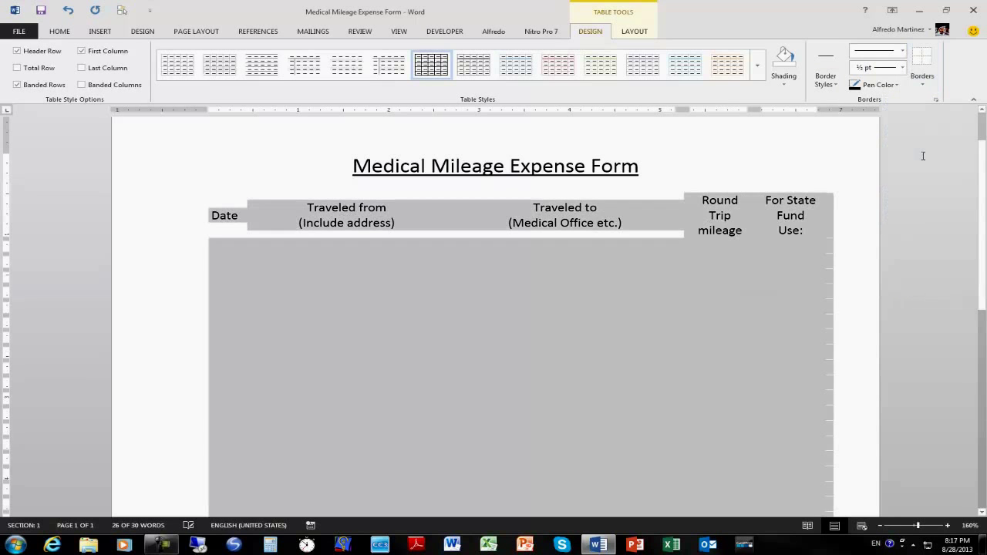
Step through the cells below the header row to examine how the borderless table behaves
left_click(677, 266)
left_click(206, 244)
double_click(206, 246)
left_click(235, 249)
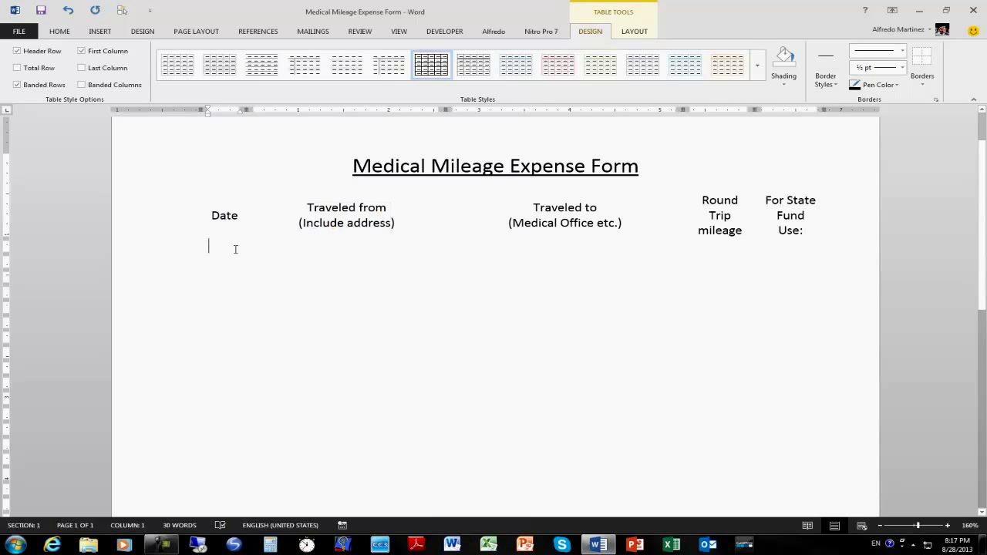
left_click(254, 247)
key("Tab")
key("Tab")
key("Tab")
key("Tab")
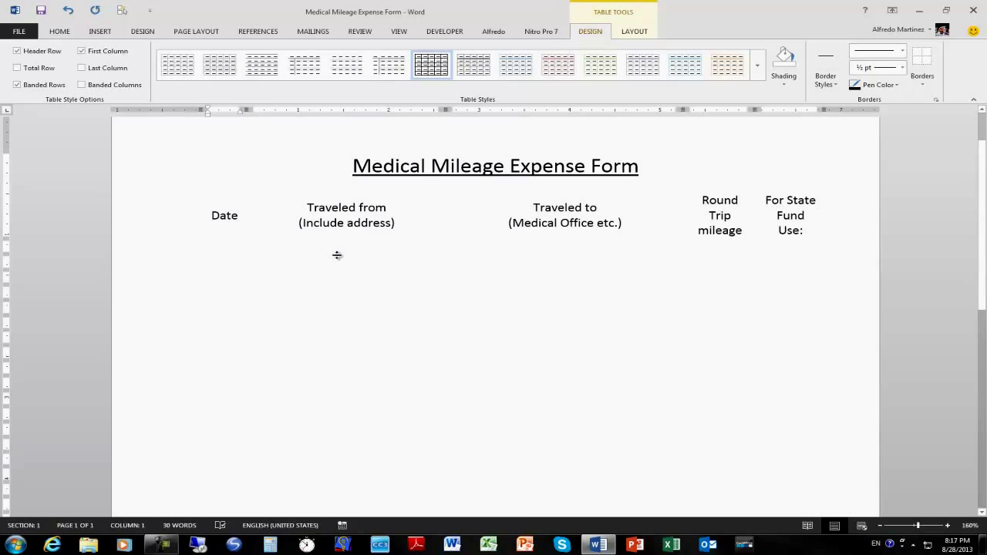
Undo the removal of the table borders, and center the contents of the blank rows between the header and the total rows
left_click(69, 11)
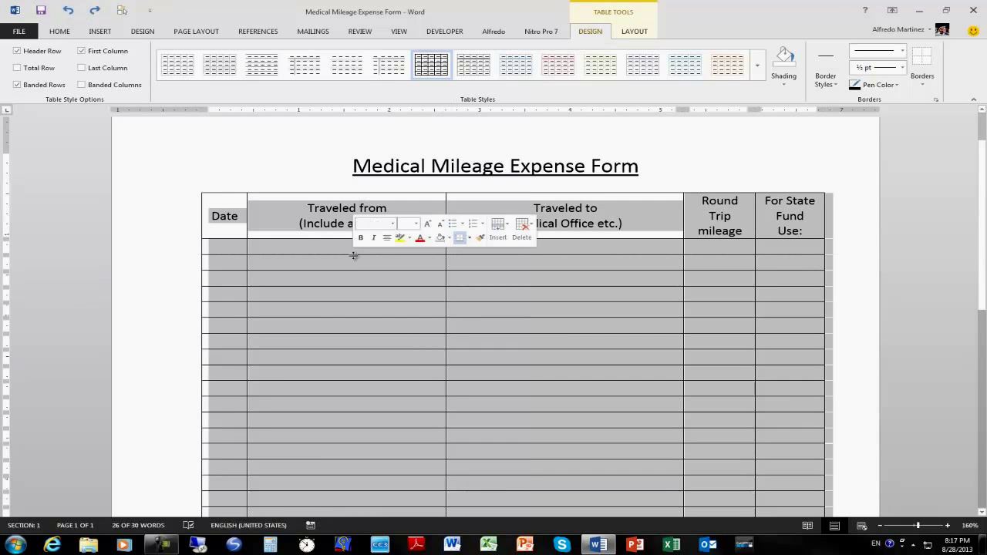
left_click(177, 255)
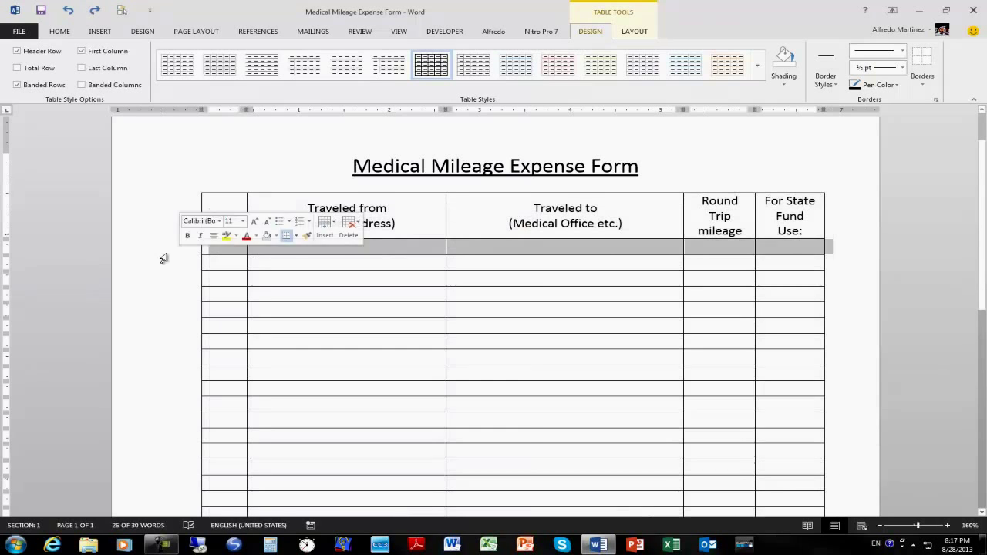
left_click_drag(116, 257, 139, 301)
scroll(134, 403, "down", 5)
scroll(168, 299, "up", 3)
scroll(167, 298, "up", 2)
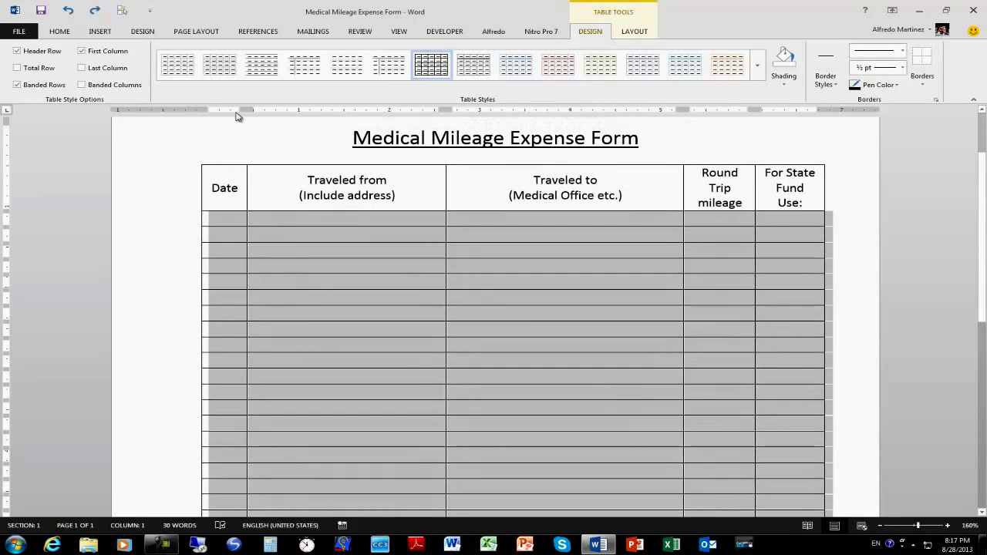
left_click(58, 32)
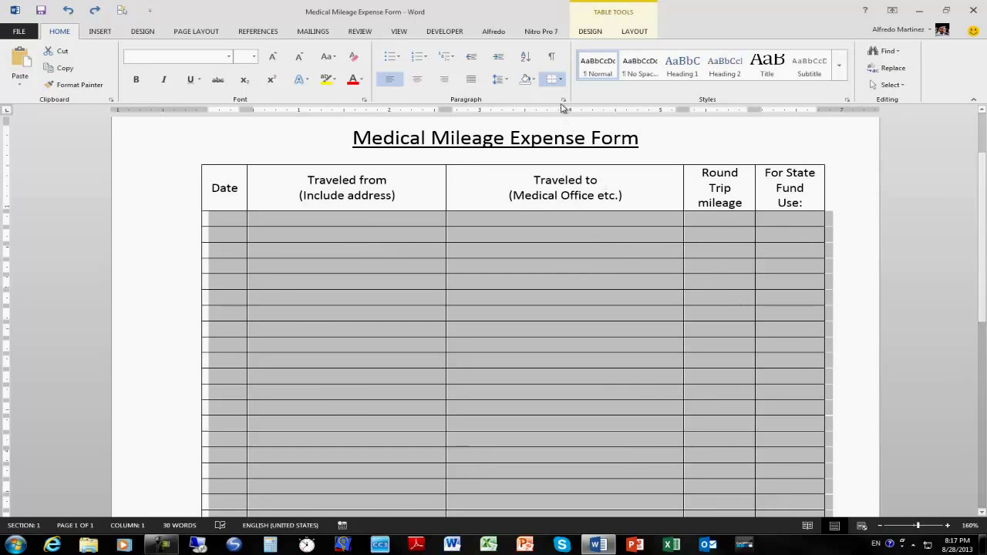
left_click(415, 82)
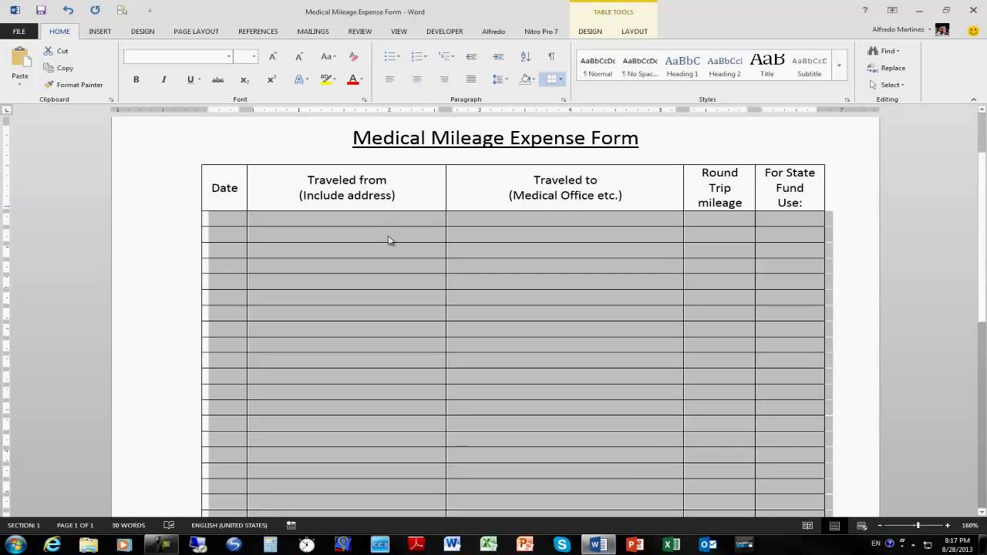
Check the alignment in the first blank Round Trip mileage and State Fund cells, save the document, and review the table down to the total rows
left_click(741, 224)
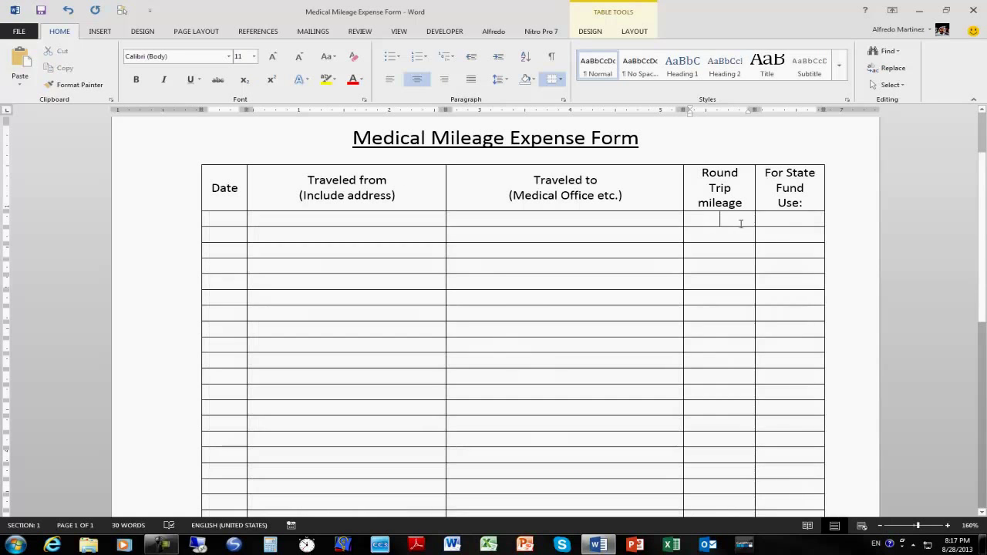
left_click(782, 222)
scroll(767, 220, "up", 2)
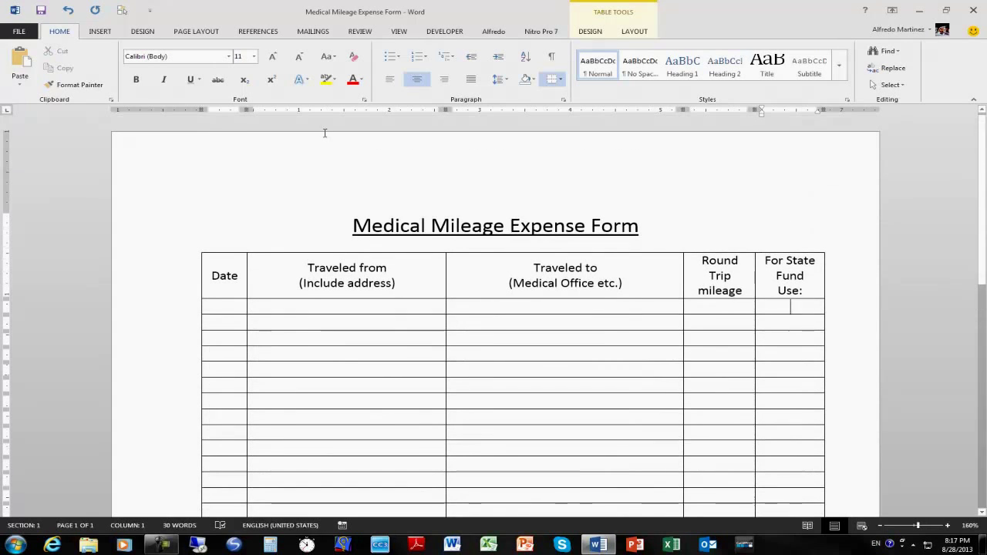
left_click(41, 10)
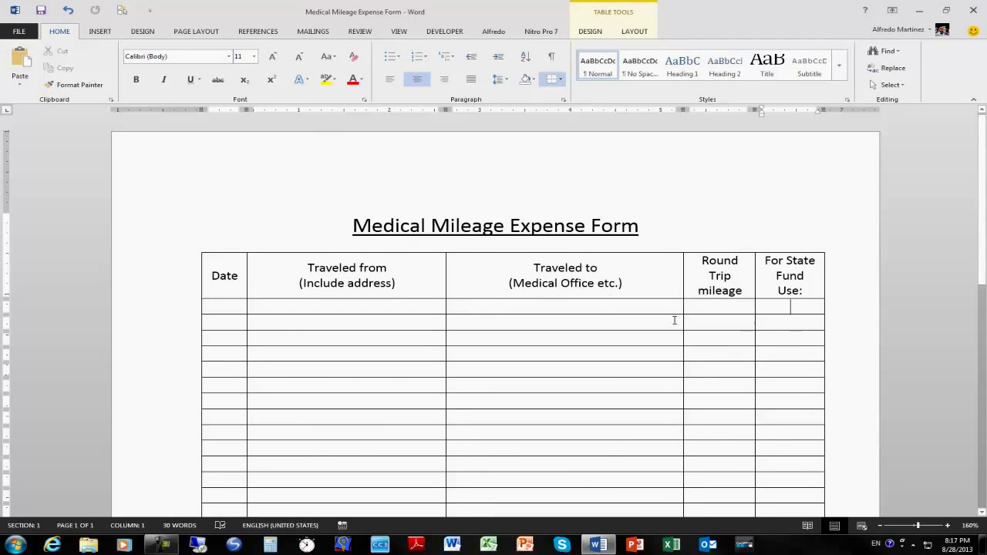
scroll(621, 313, "down", 5)
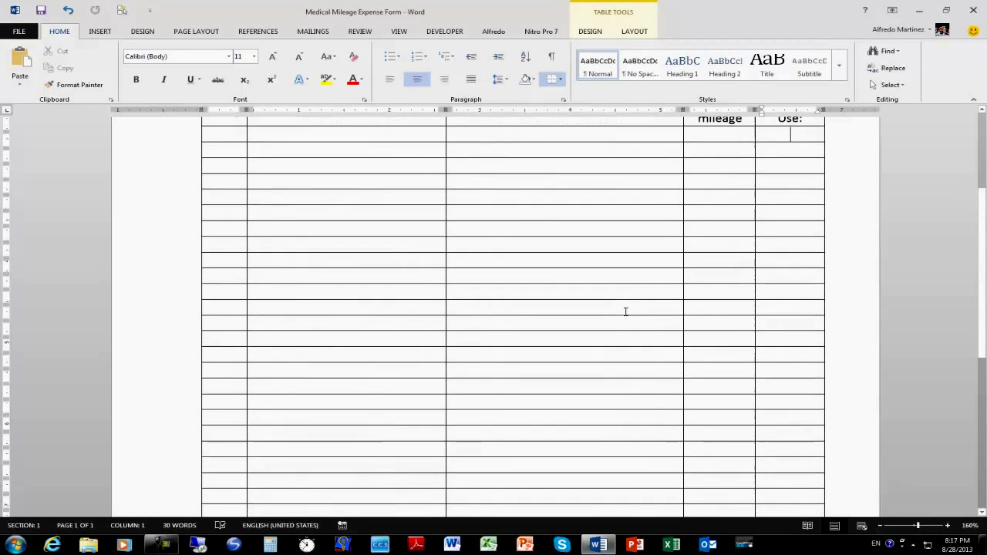
scroll(627, 311, "down", 1)
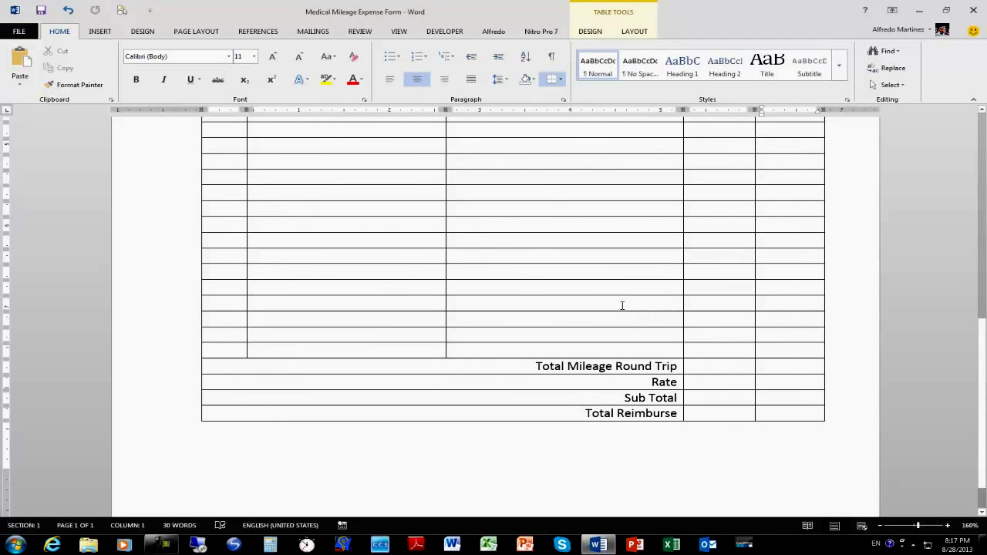